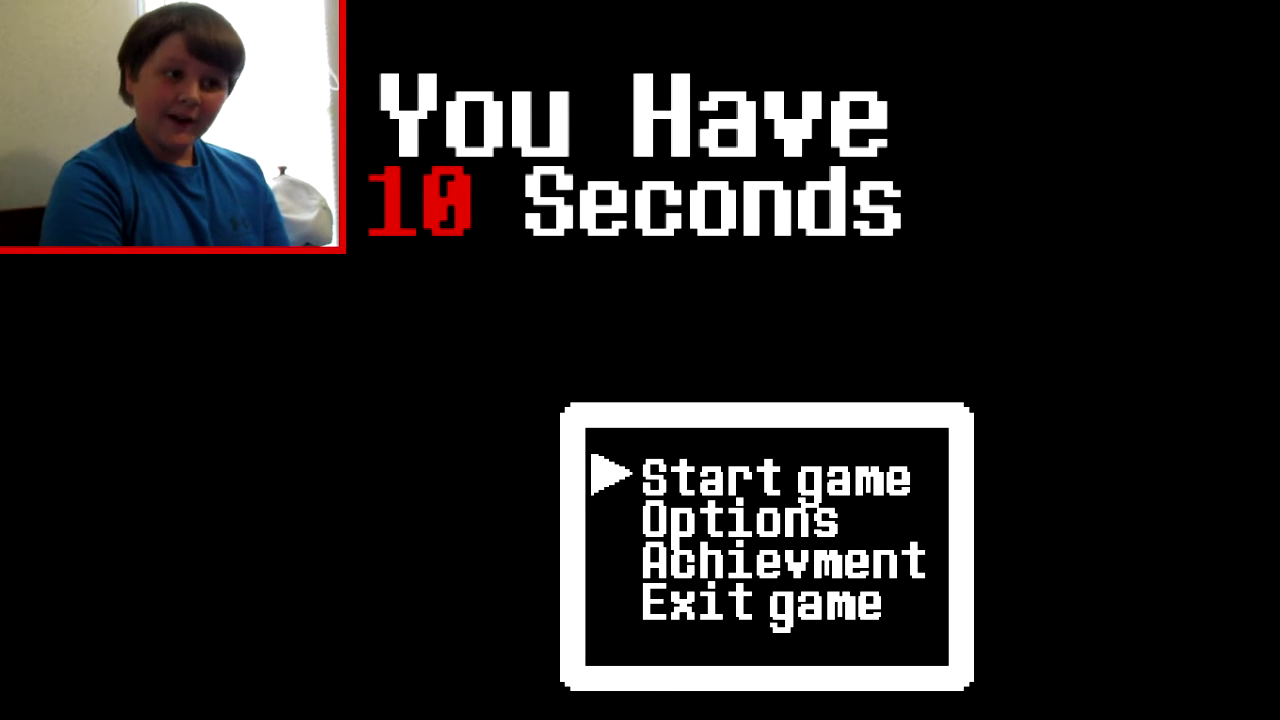
Step: Start the game from the main menu to reach the area select list
key("Return")
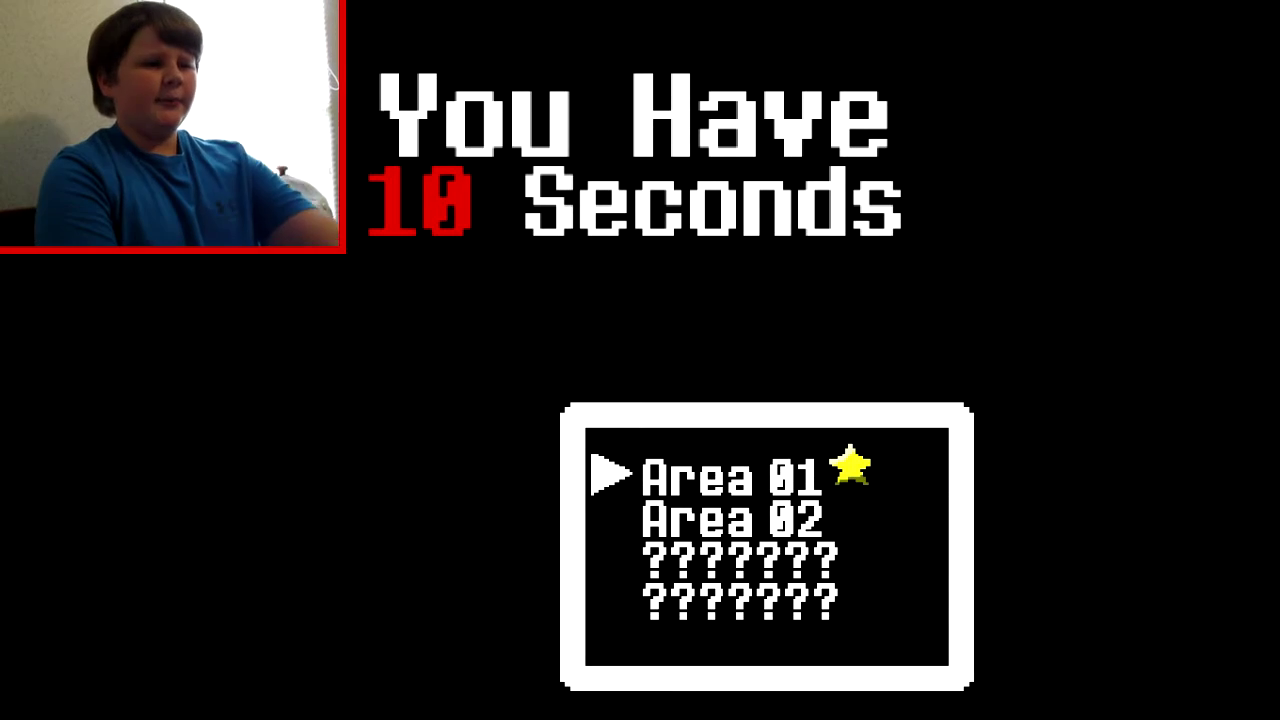
Step: Start Area 01, clear level 1-1, and climb the right ledges onto the upper platform
key("Return")
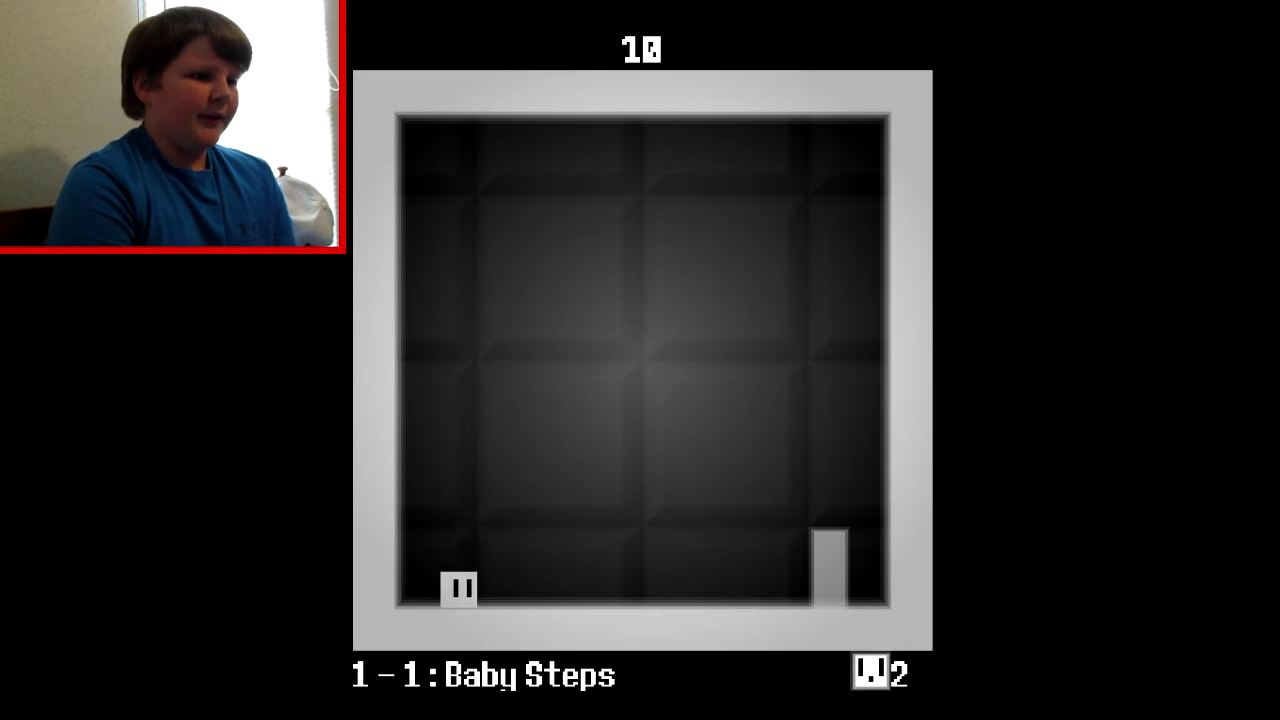
key("Right")
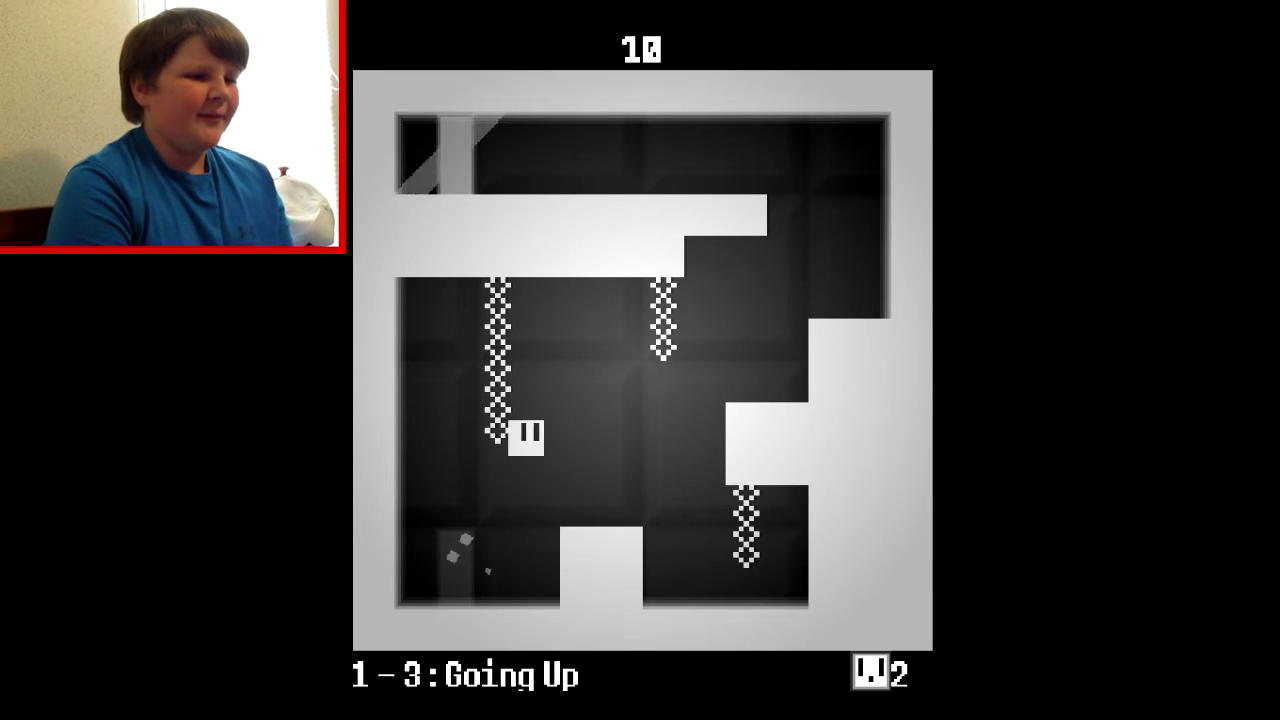
key("Right")
key("Up")
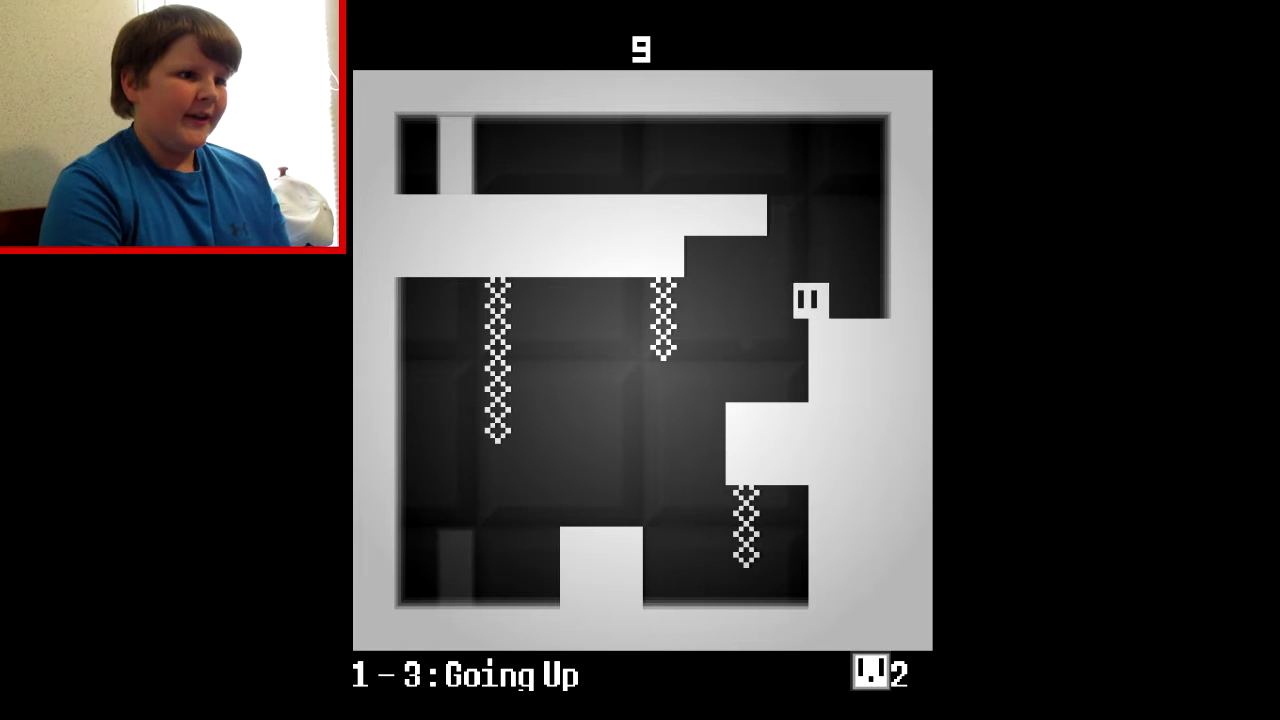
key("Up")
key("Left")
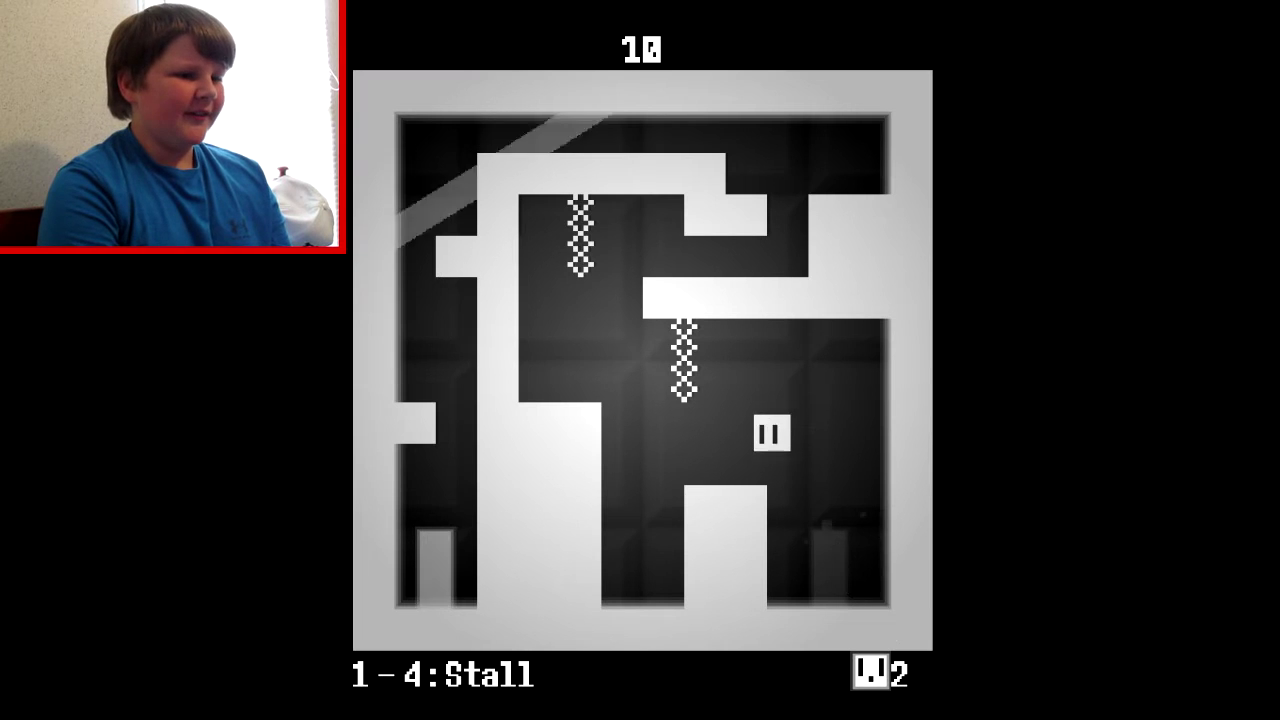
Step: Drop to the floor, then move left along the ledge and jump across the top toward the exit
key("Left")
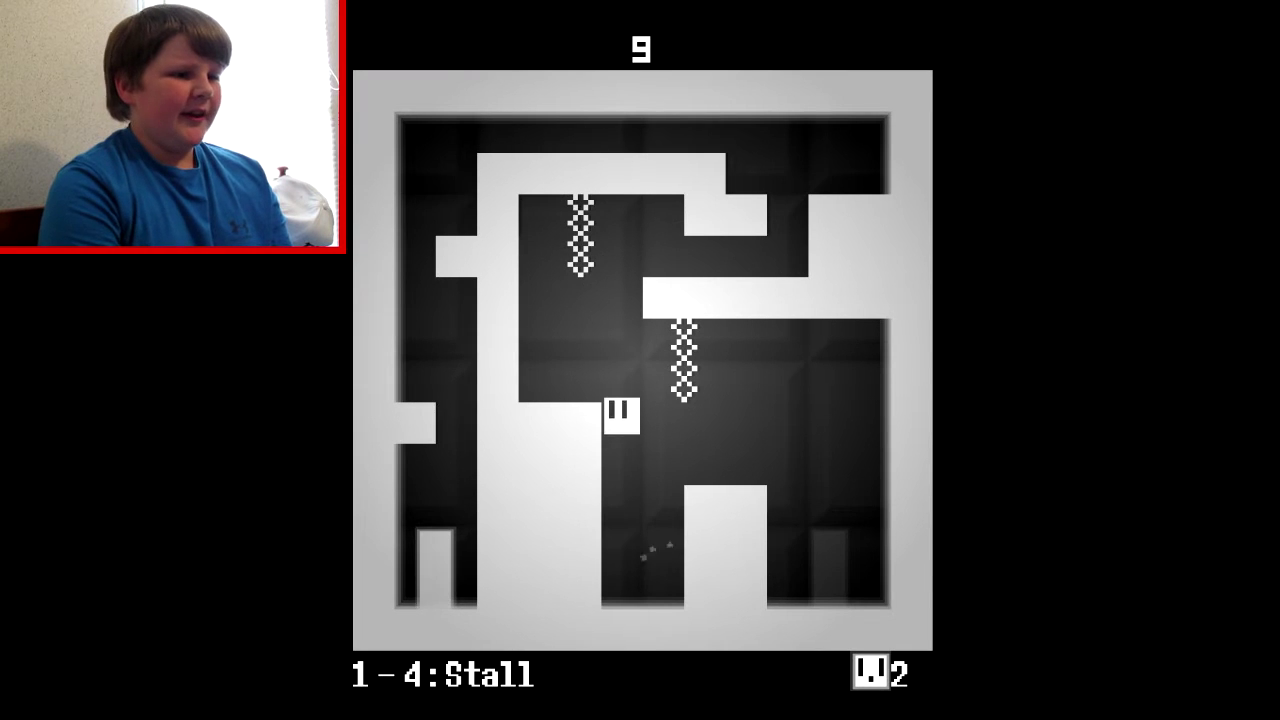
key("Down")
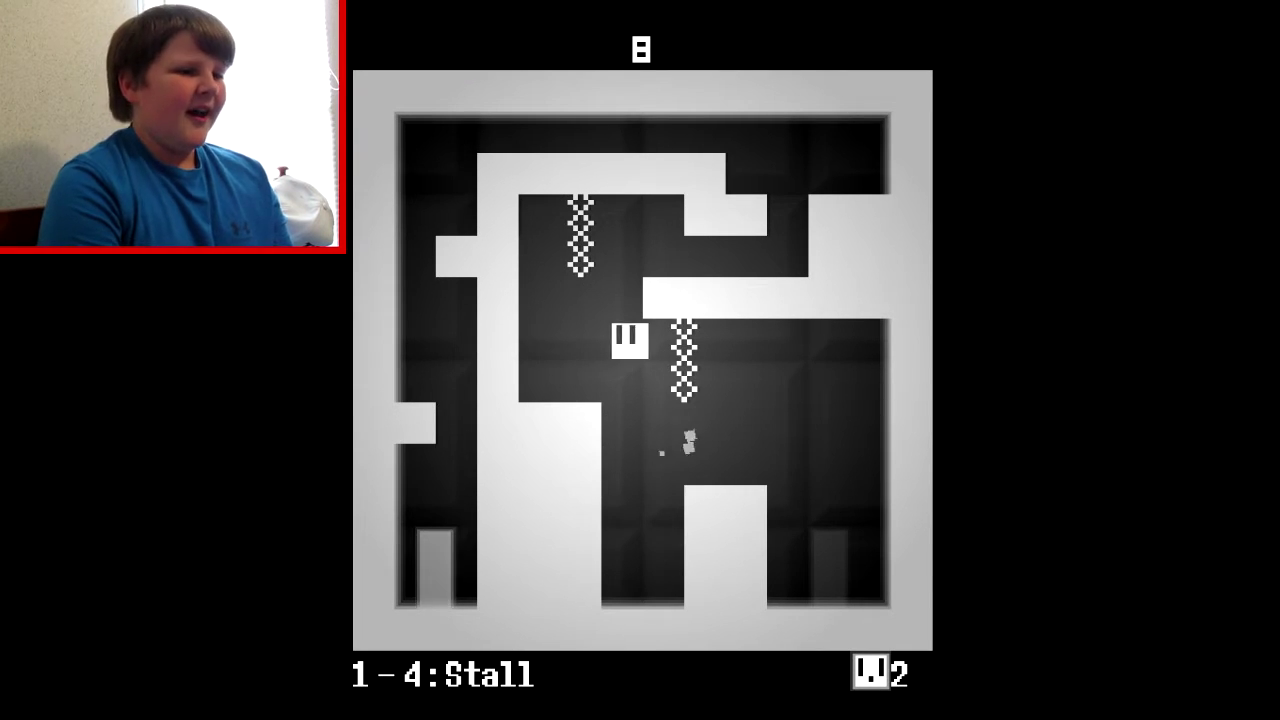
key("Left")
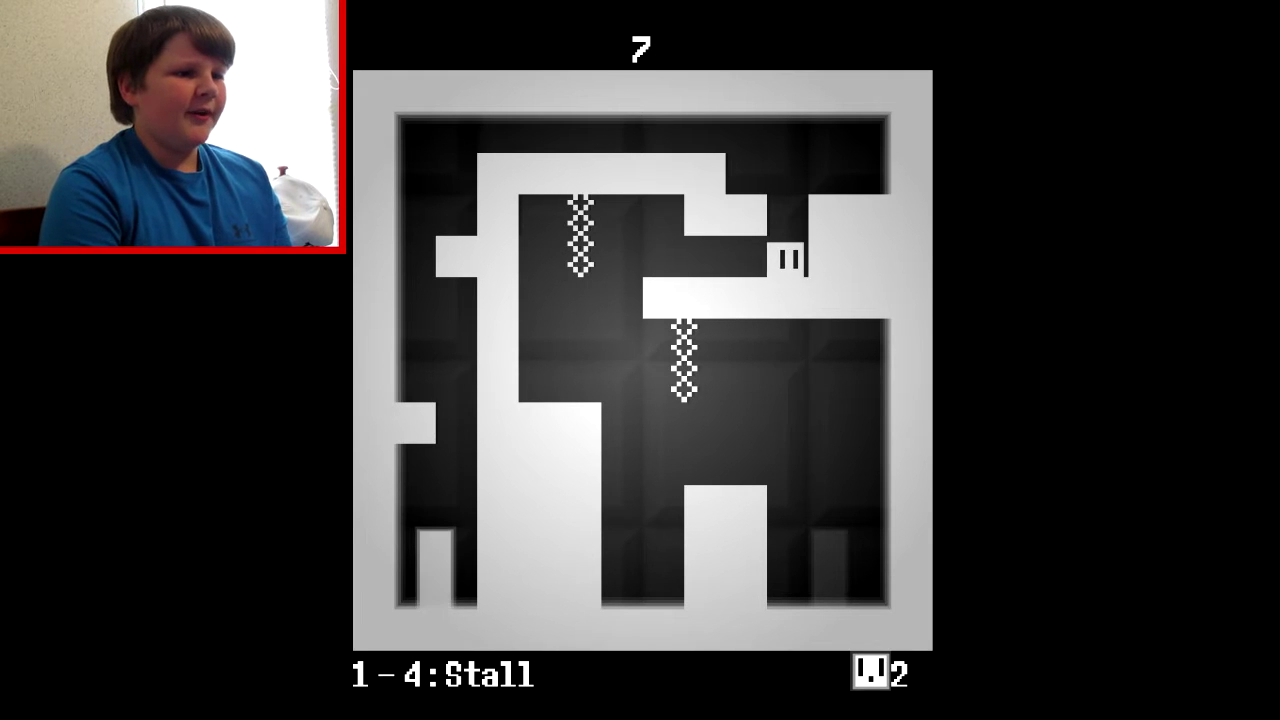
key("Left")
key("Up")
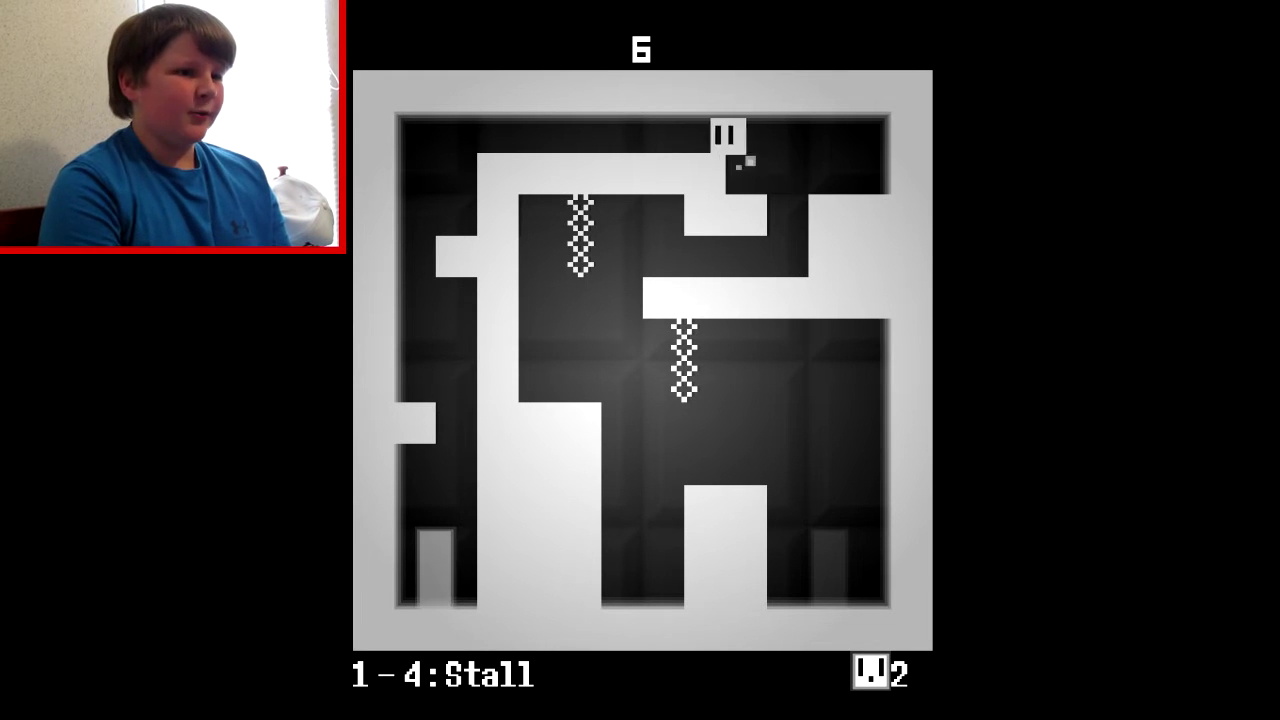
key("Left")
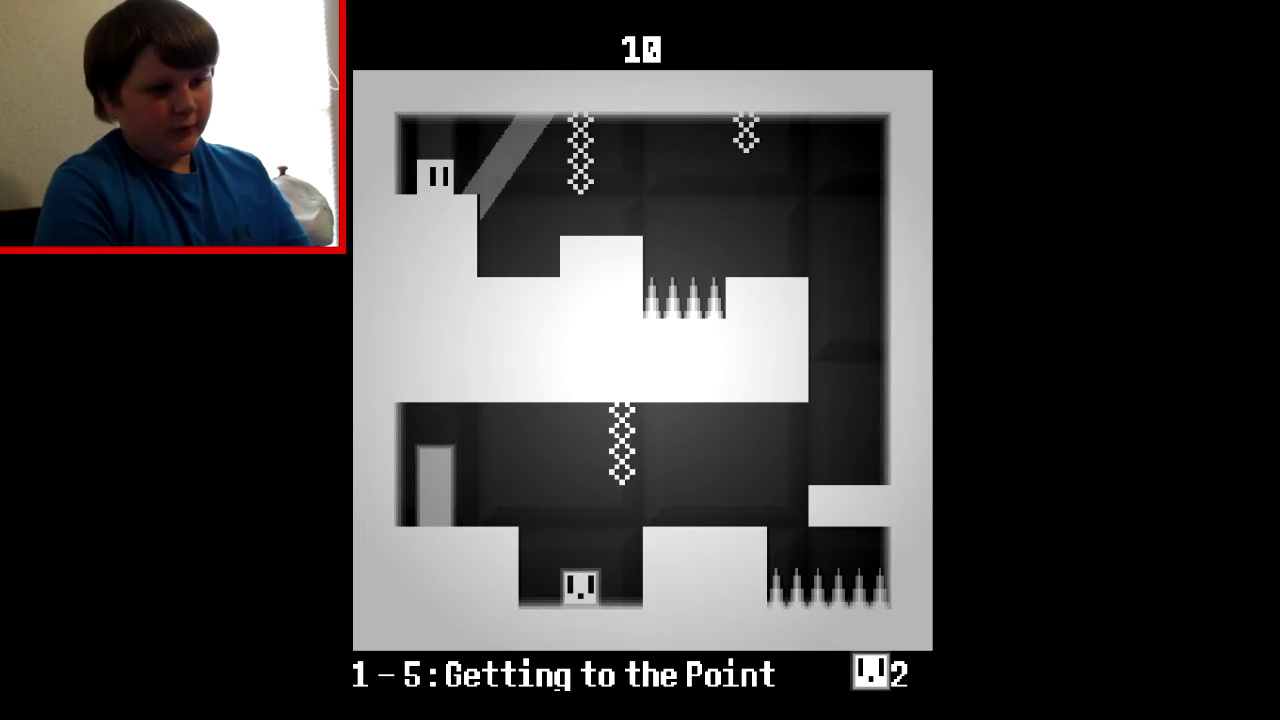
Step: Slide right along the top past the spikes, then drop back to the lower area
key("Right")
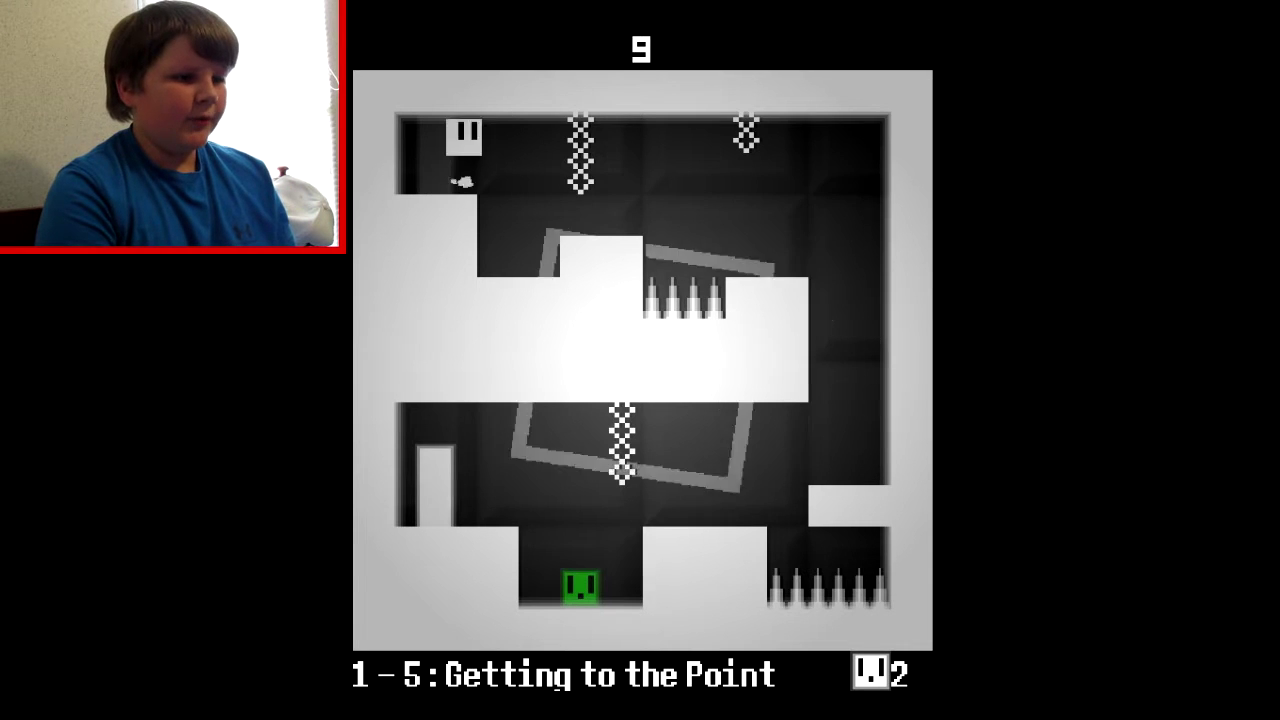
key("Right")
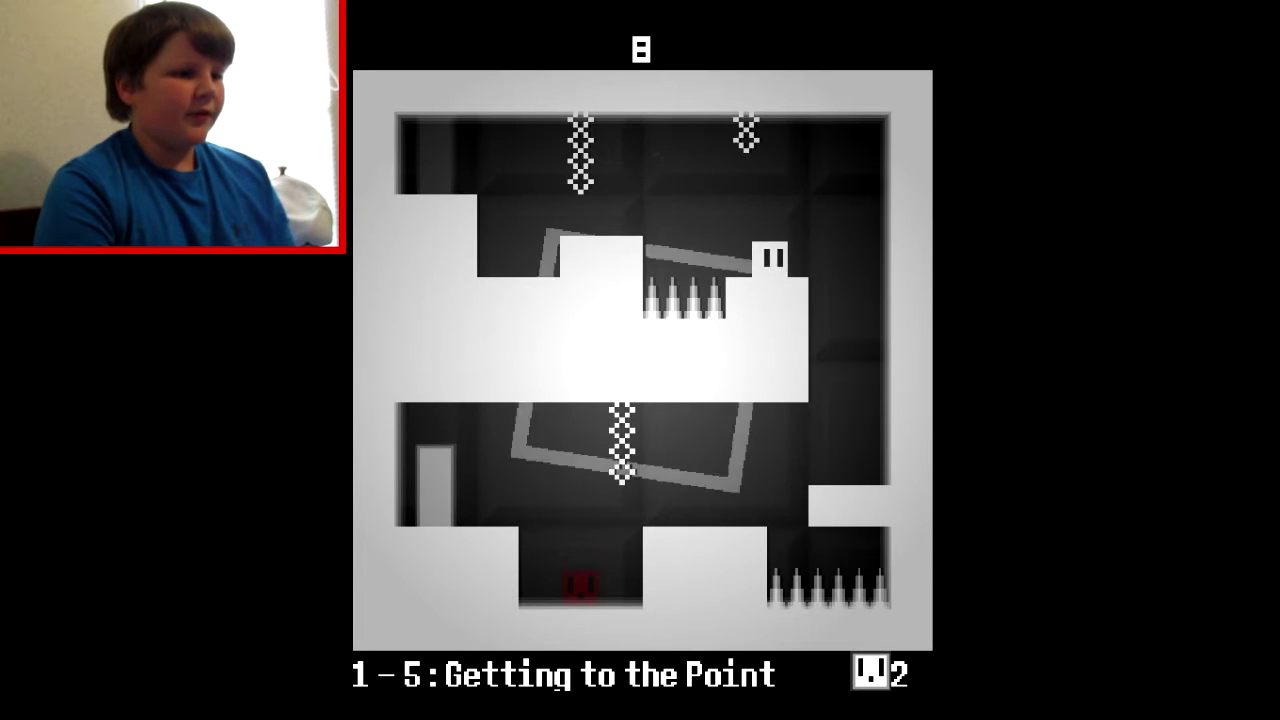
key("Left")
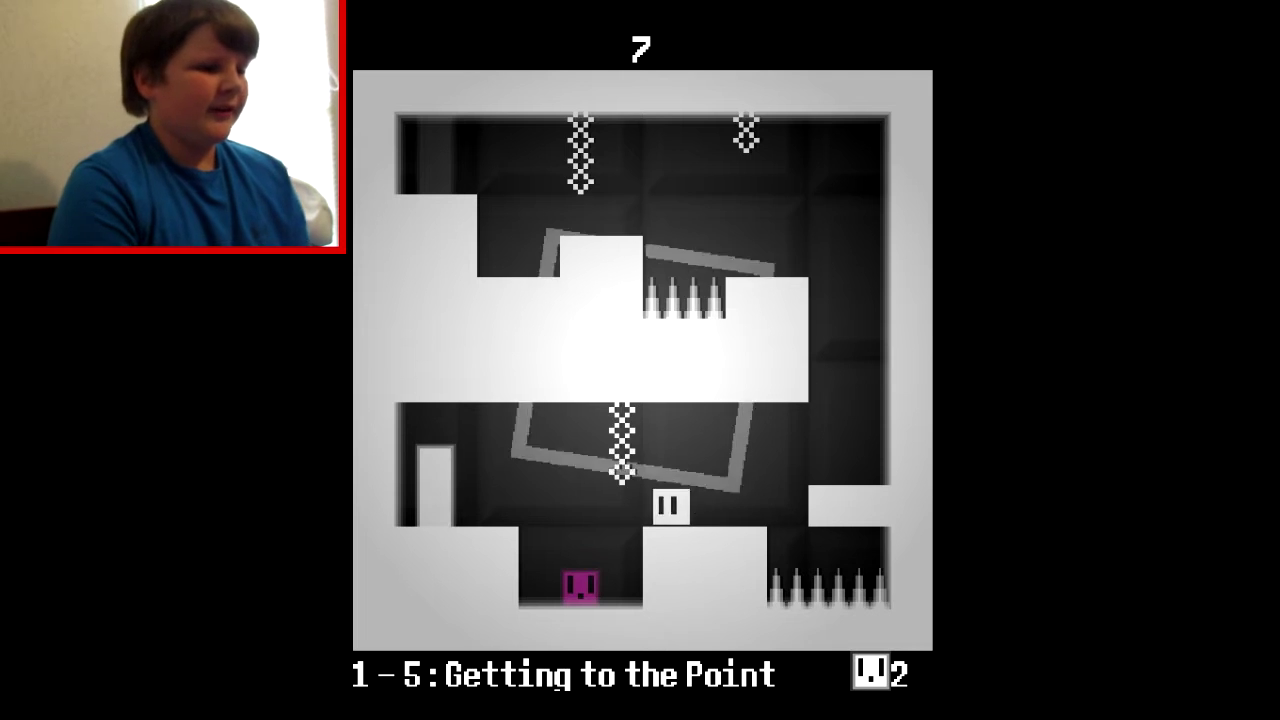
Step: Finish level 1-5, then guide the block to the top and into the upper corridor
key("Up")
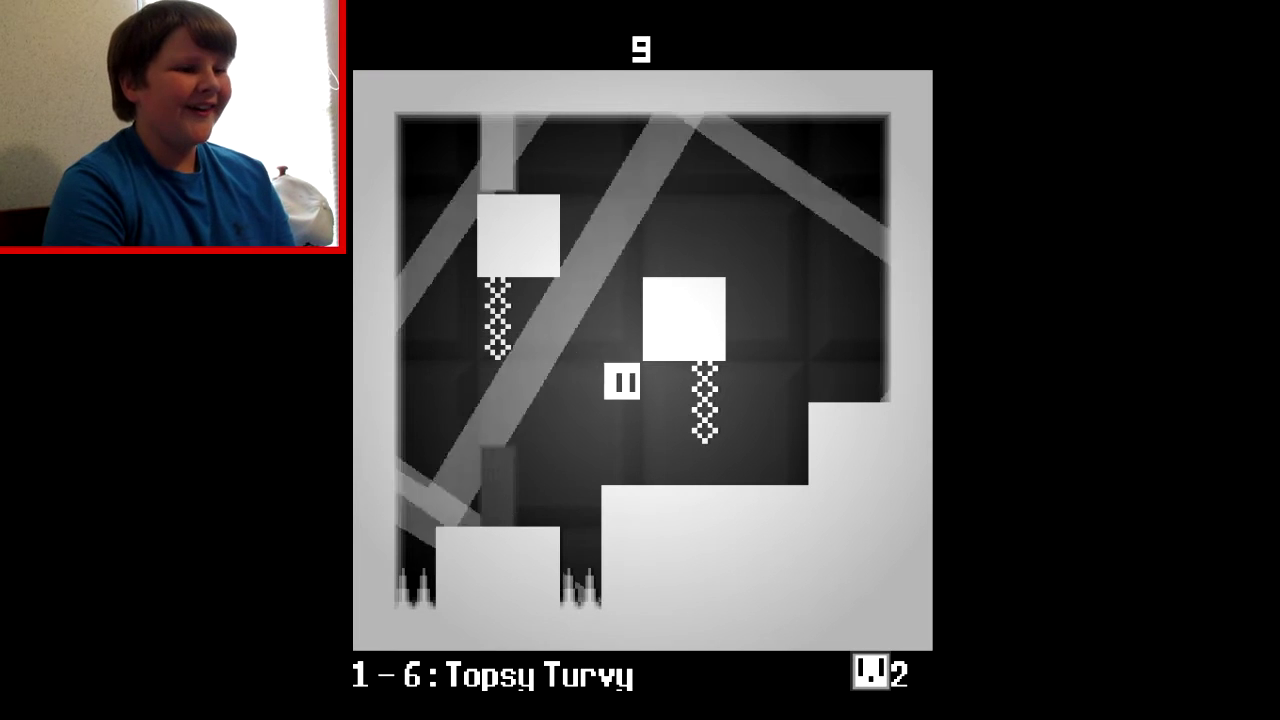
key("Left")
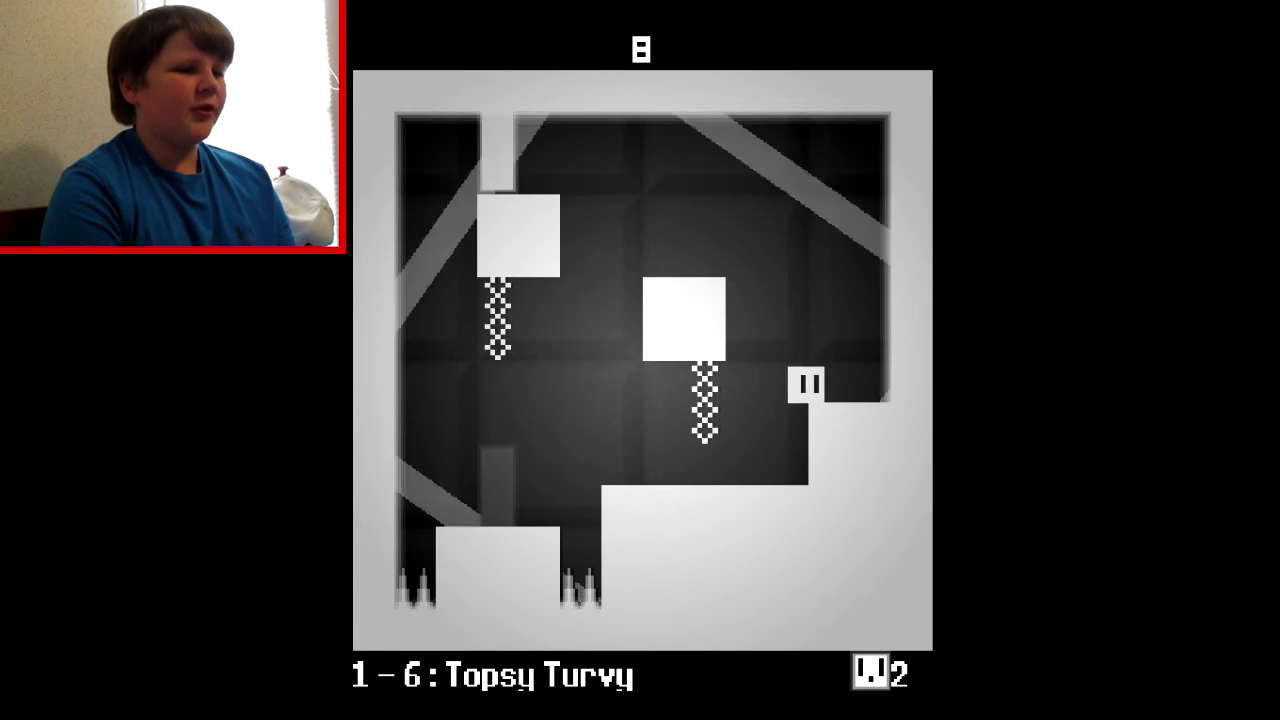
key("Down")
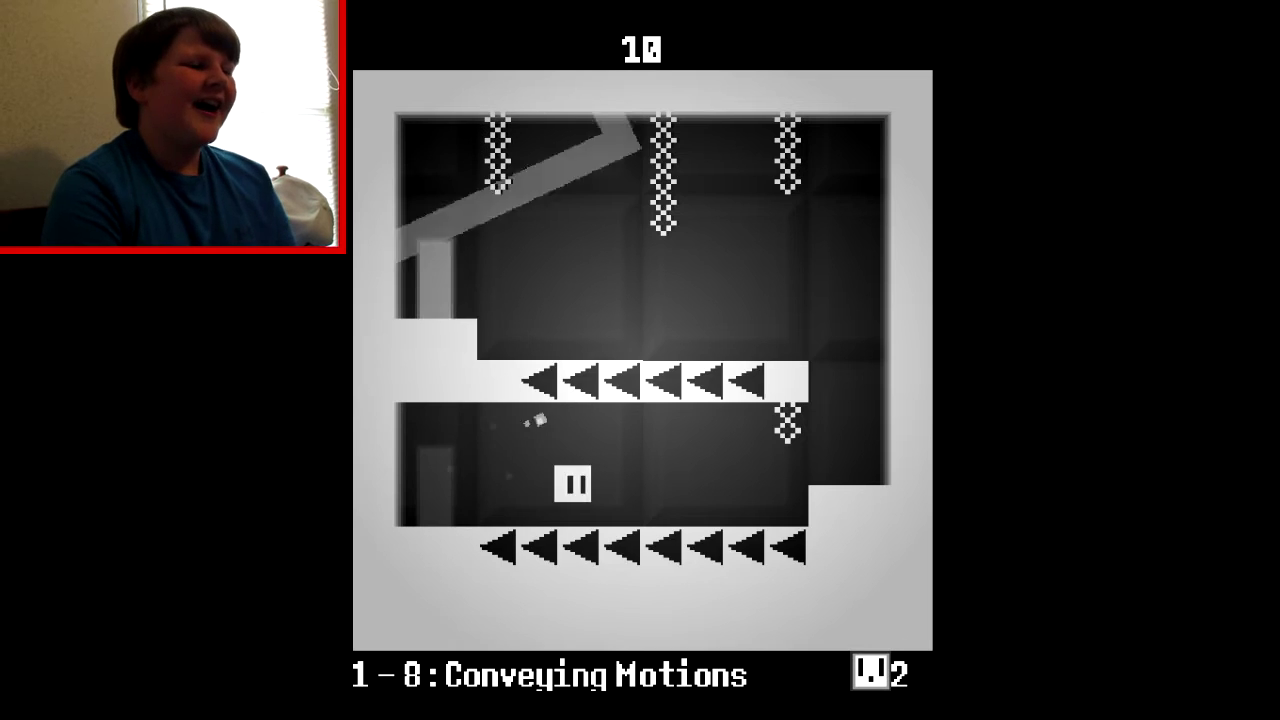
key("Right")
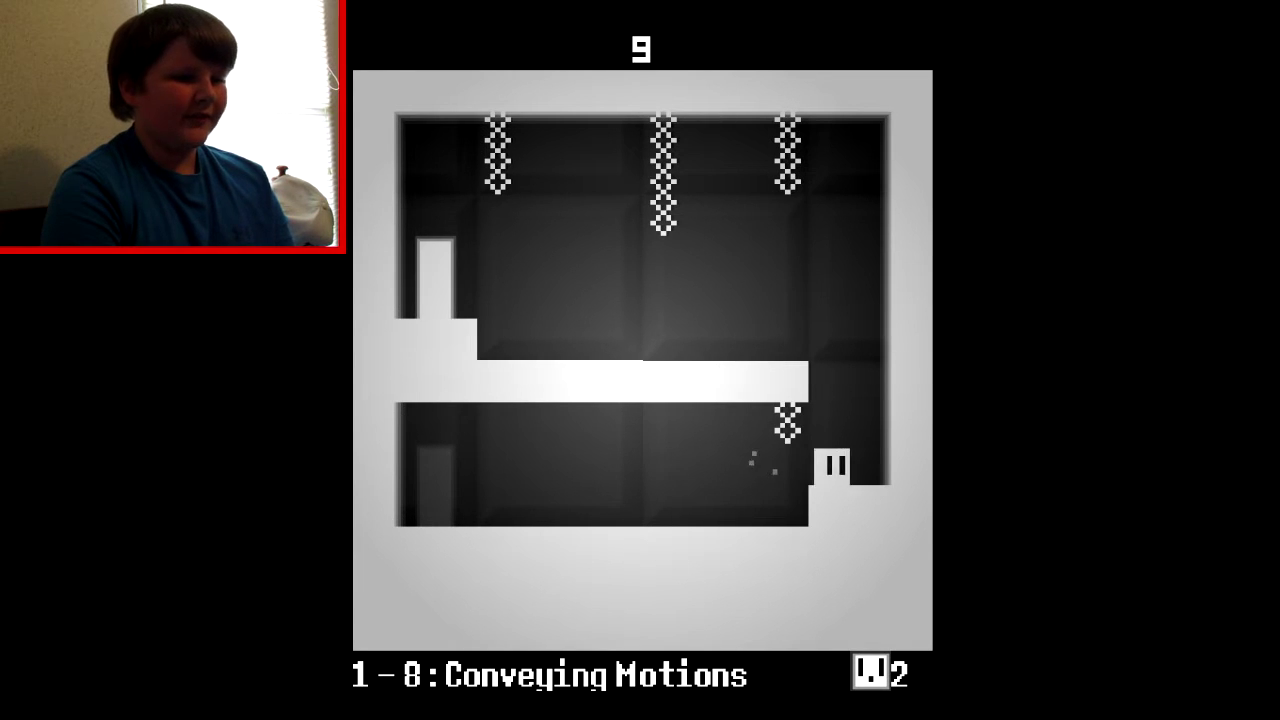
key("Up")
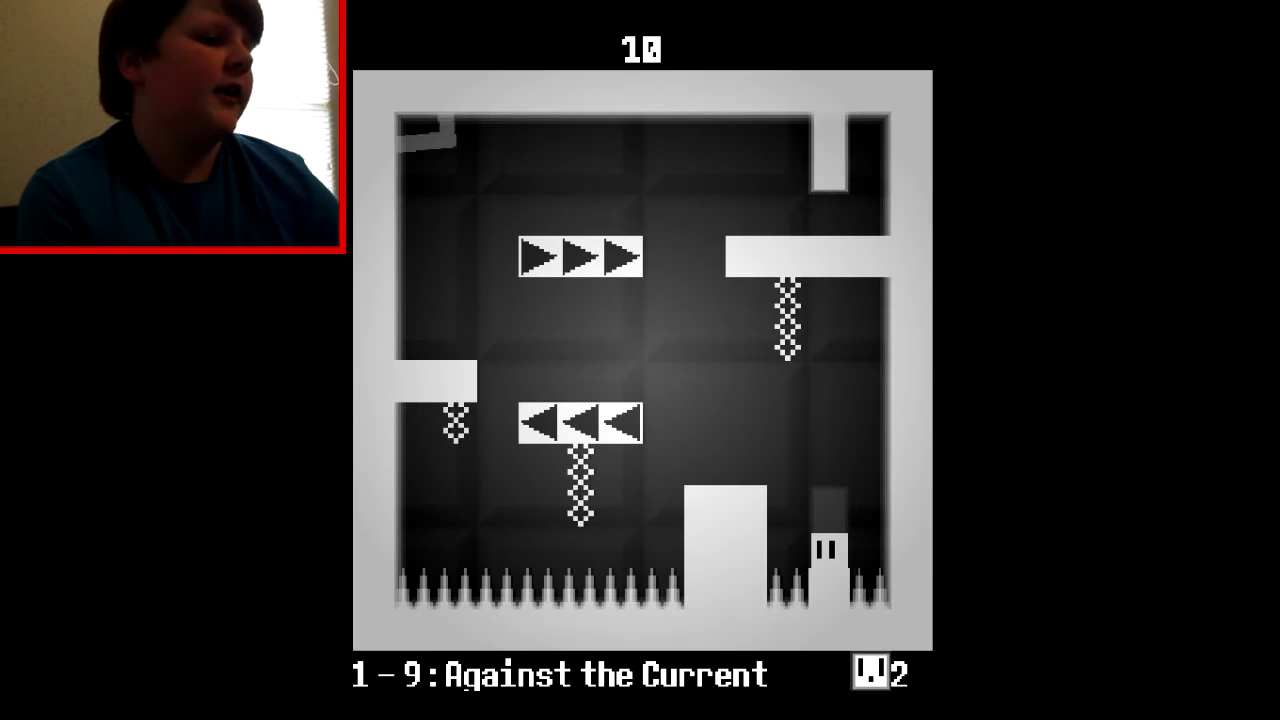
Step: Rise from the bottom-right pit, lose a life, then retry and exit level 1-9 top-right
key("Up")
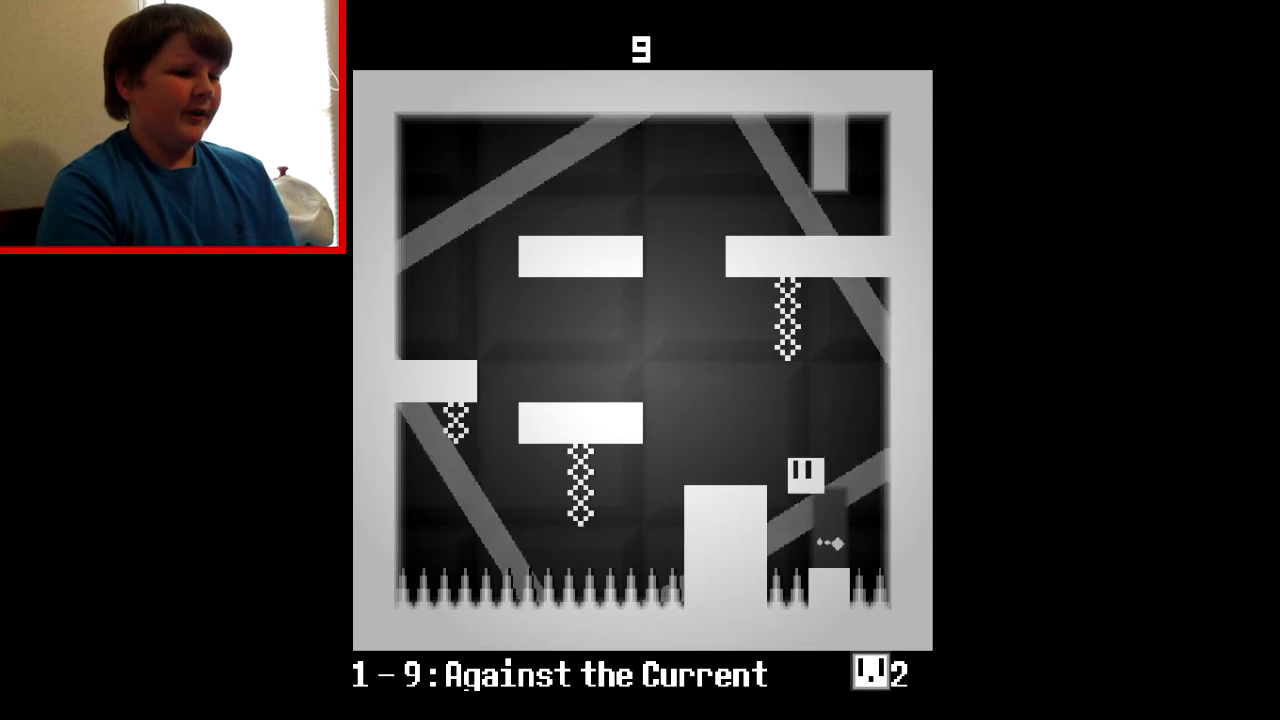
key("Left")
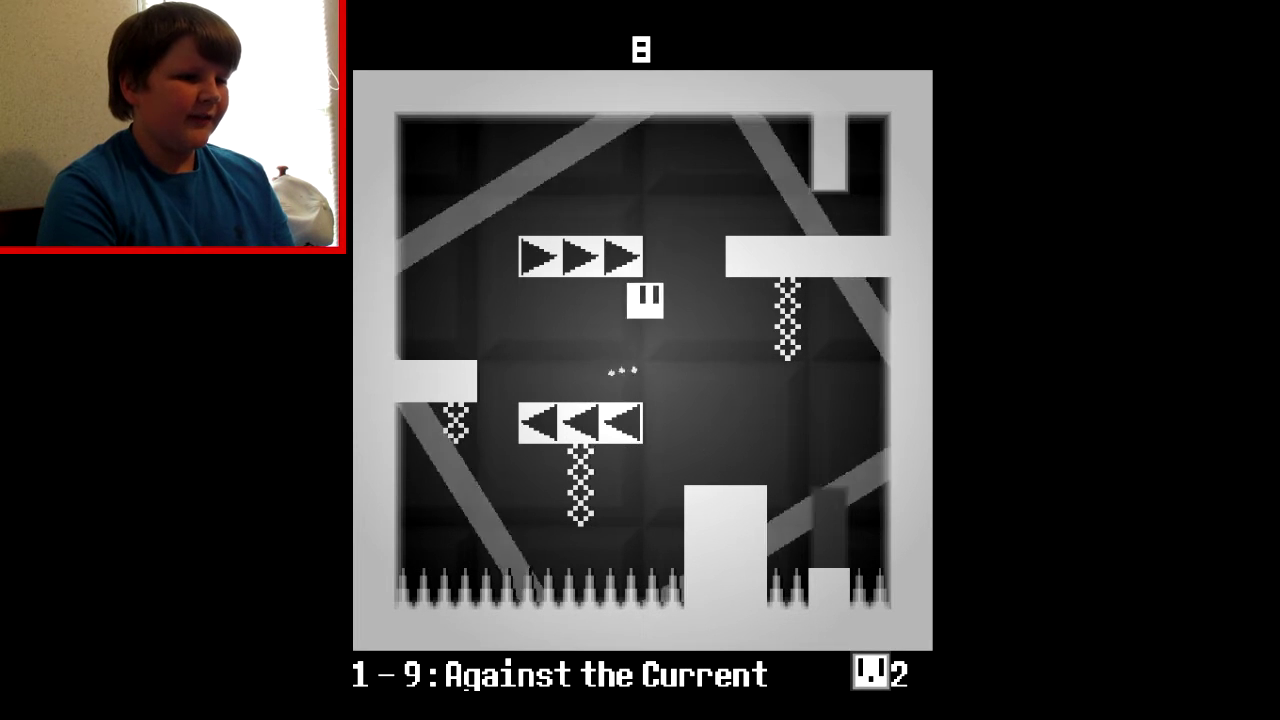
key("Down")
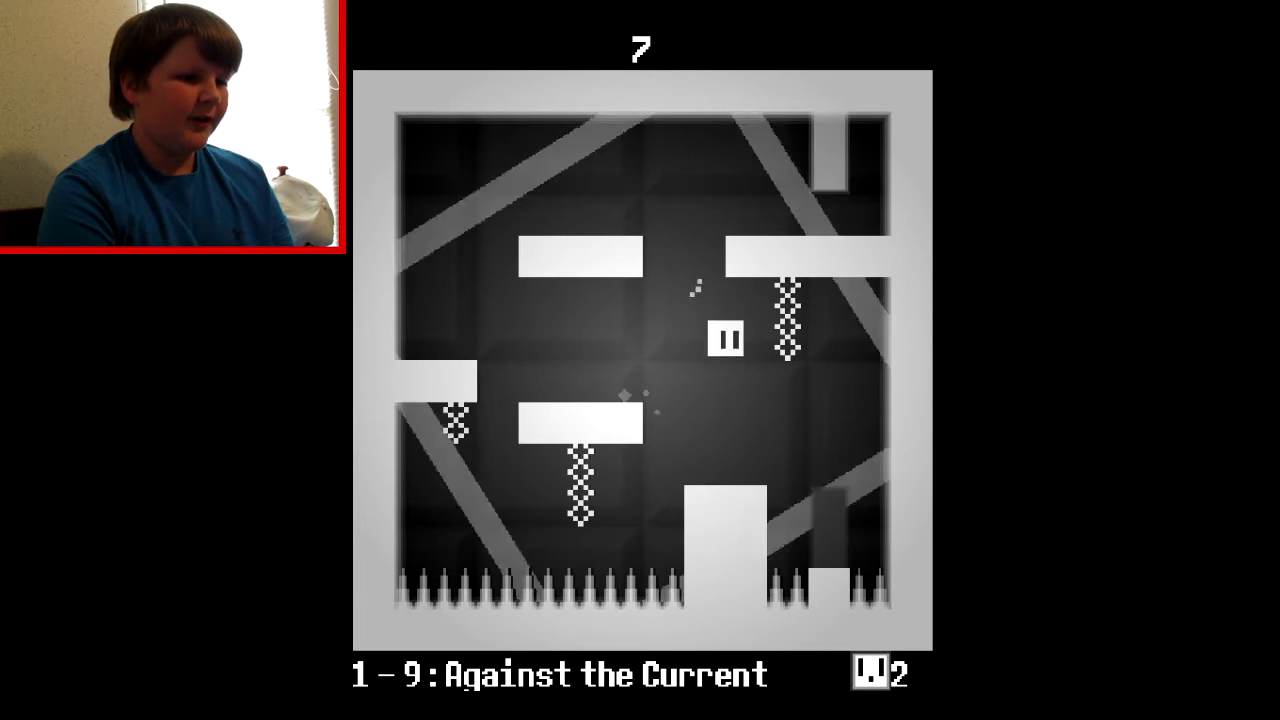
key("Left")
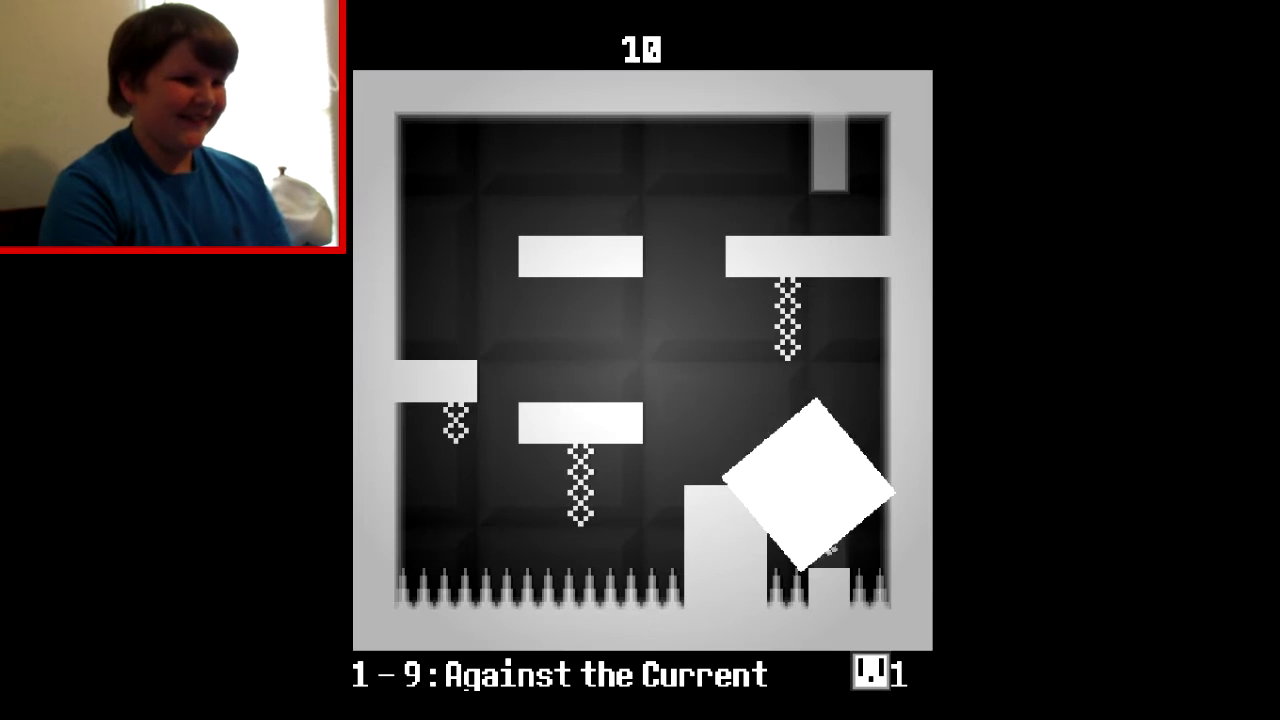
key("Up")
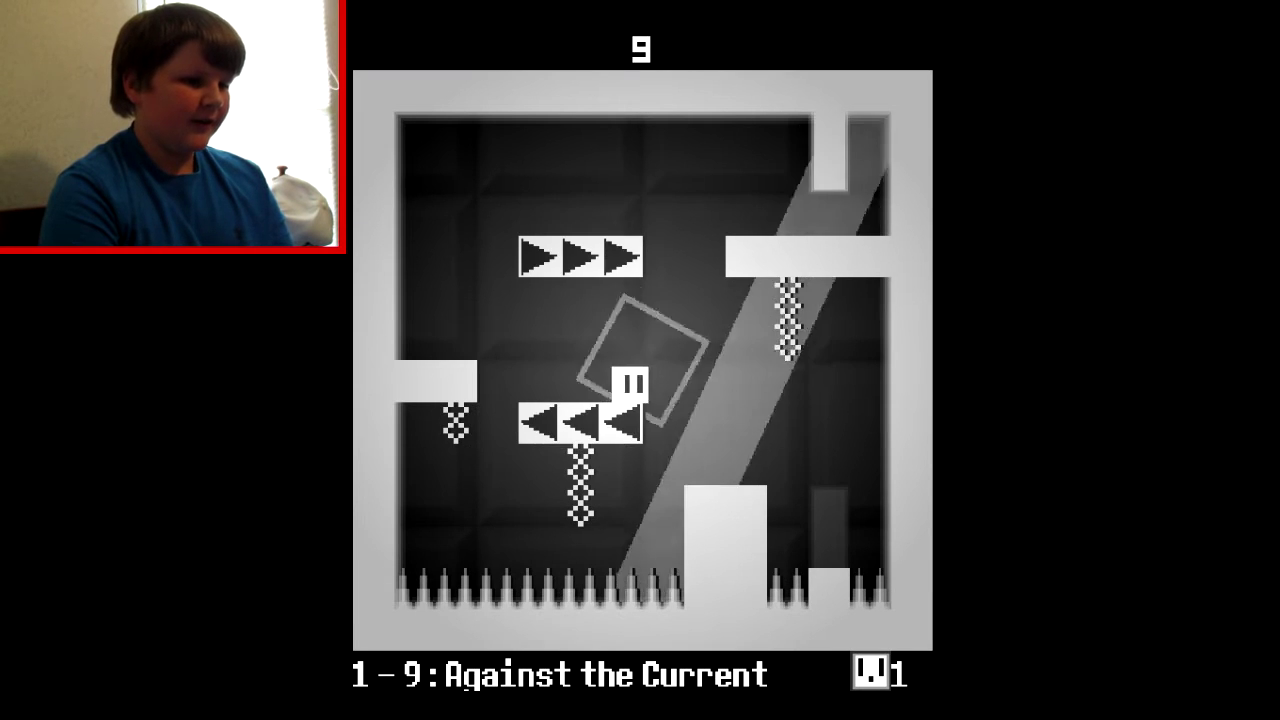
key("Right")
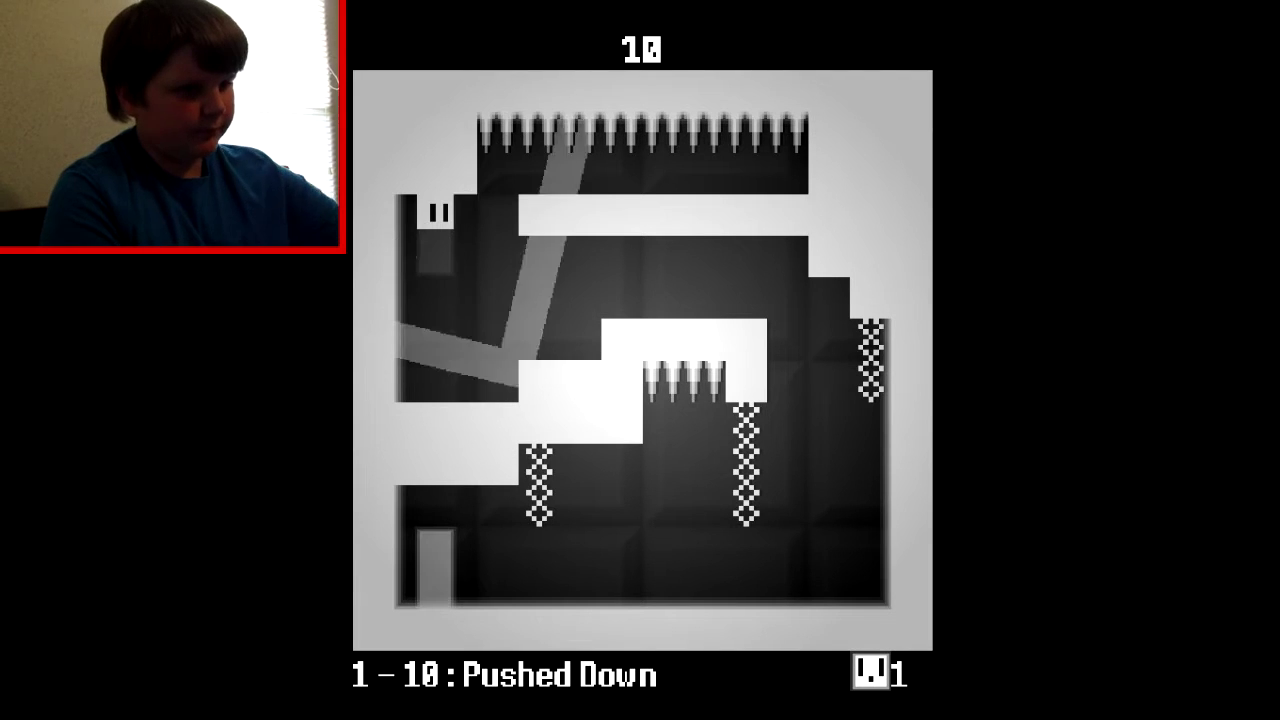
Step: Clear level 1-10, Pushed Down, moving right, down the right wall, and left to the exit
key("Down")
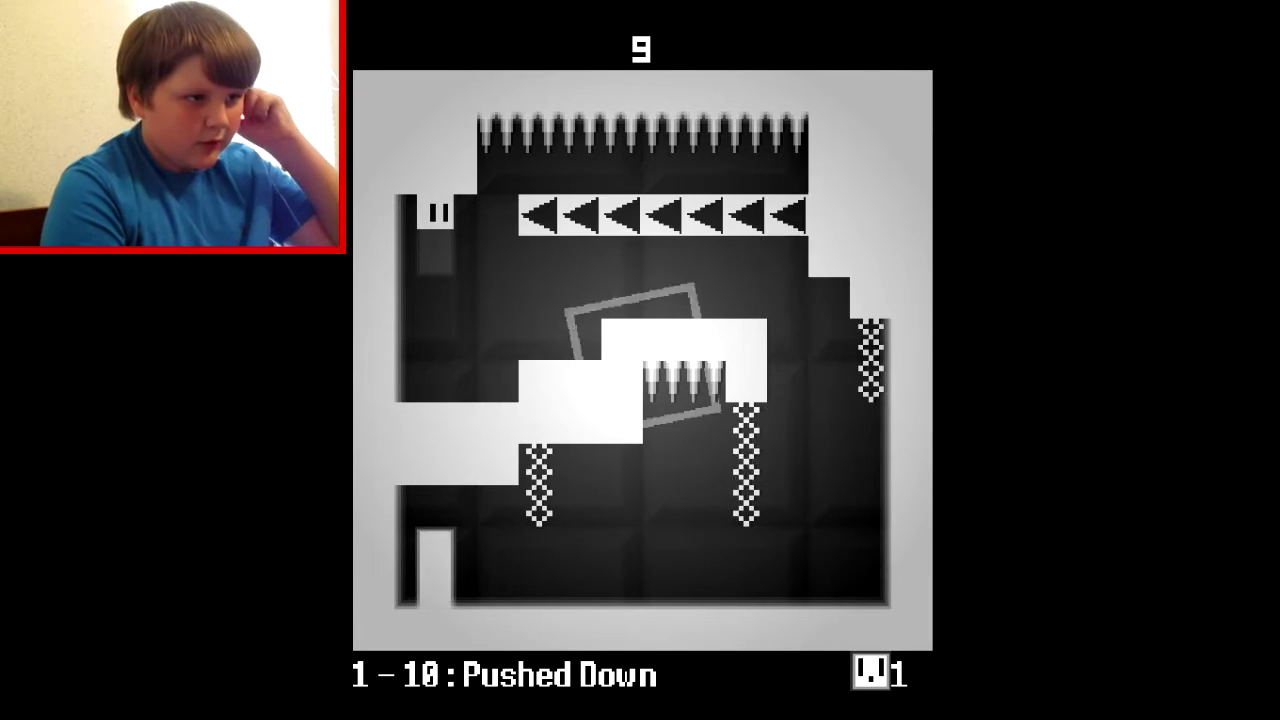
key("Right")
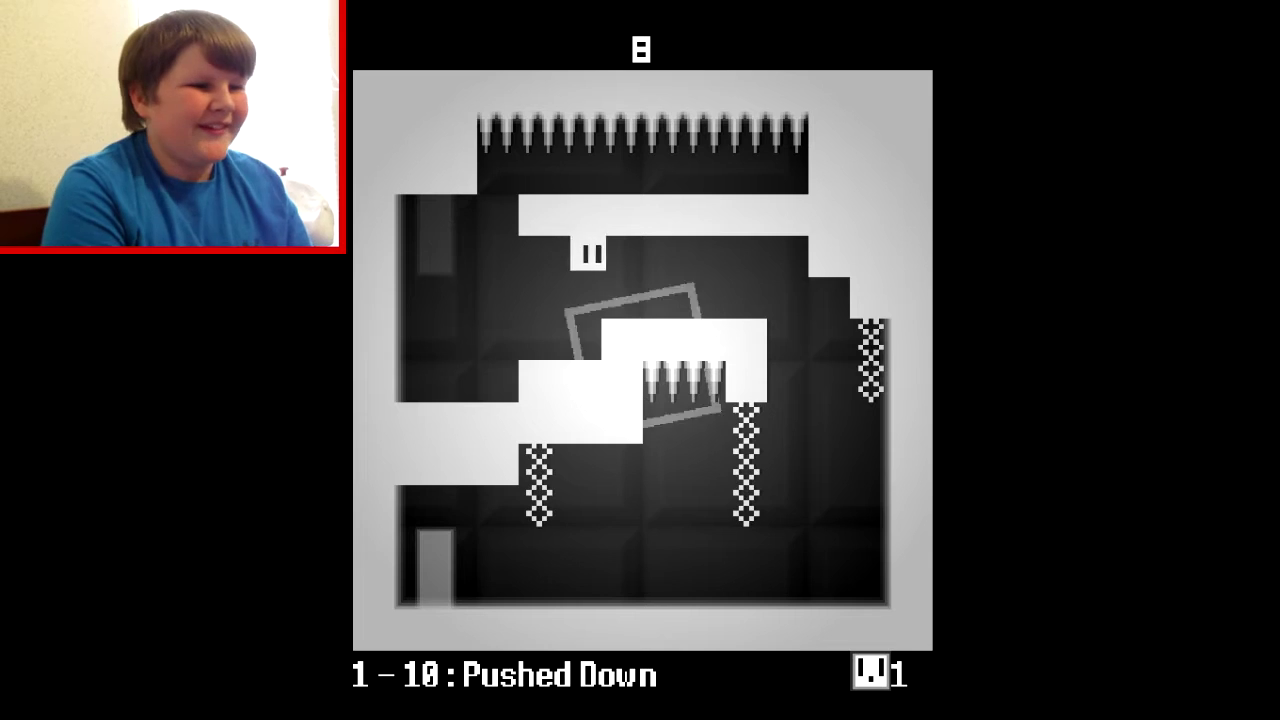
key("Right")
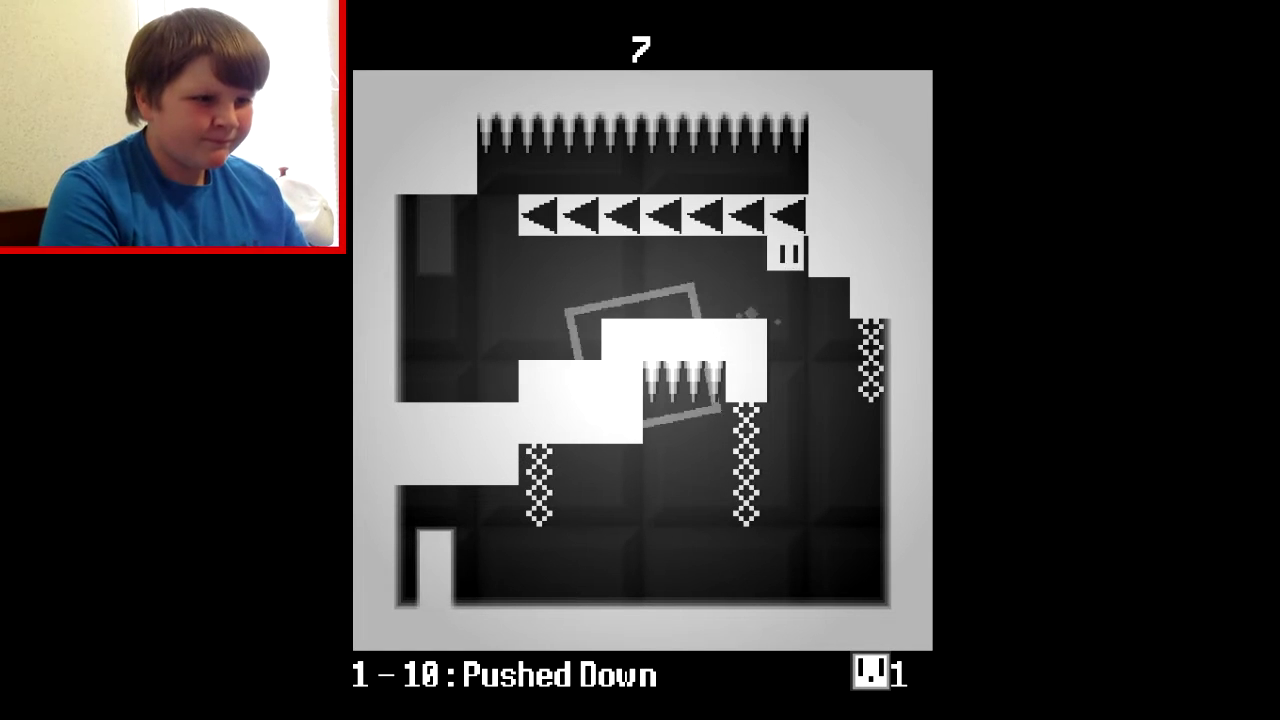
key("Left")
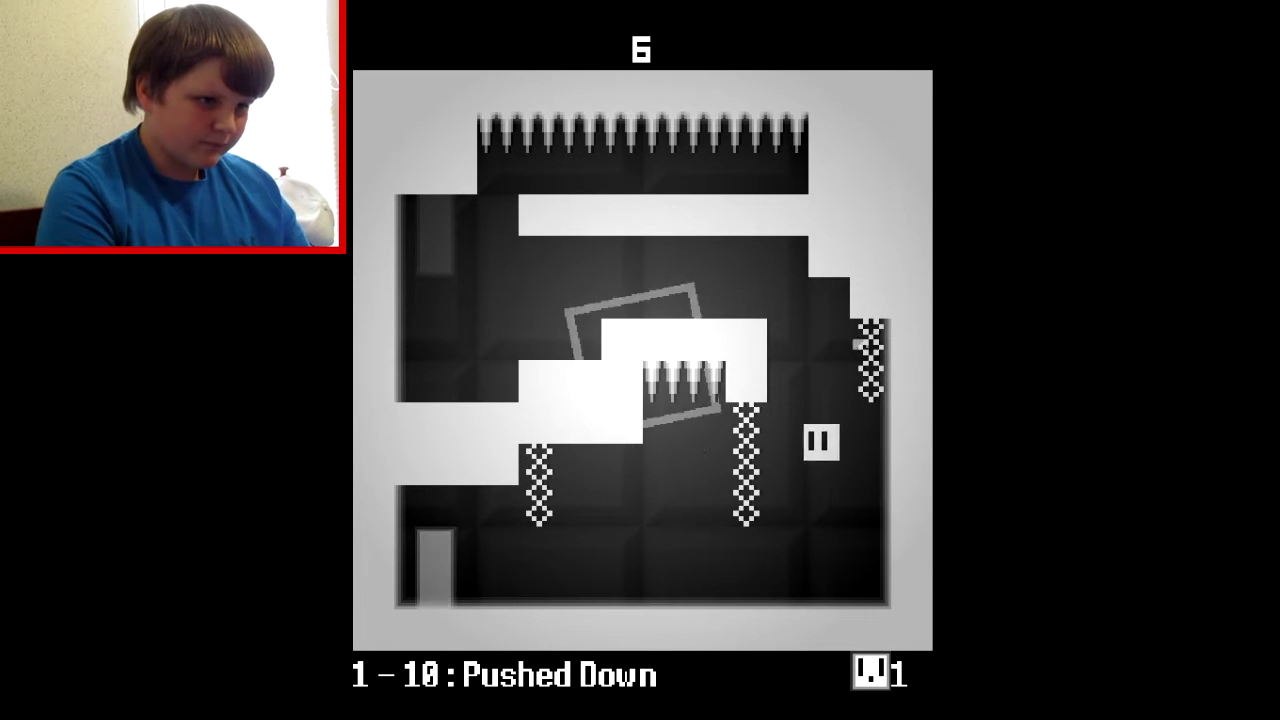
key("Left")
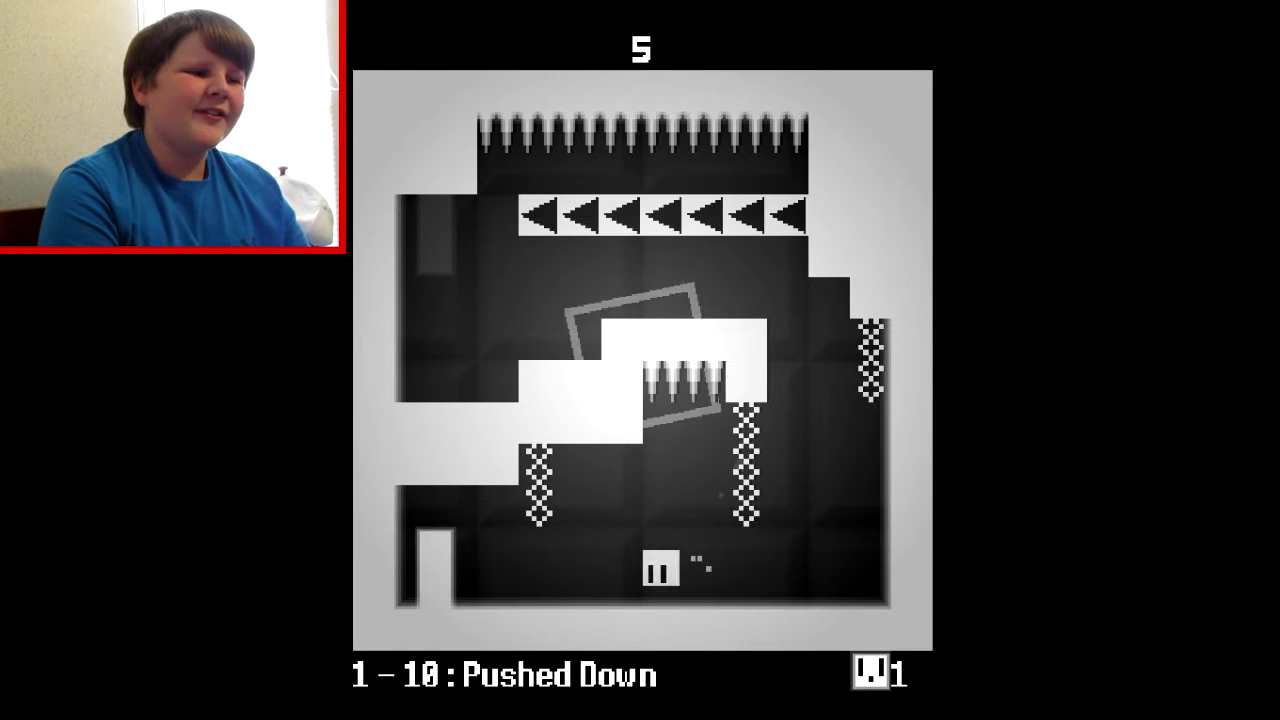
key("Right")
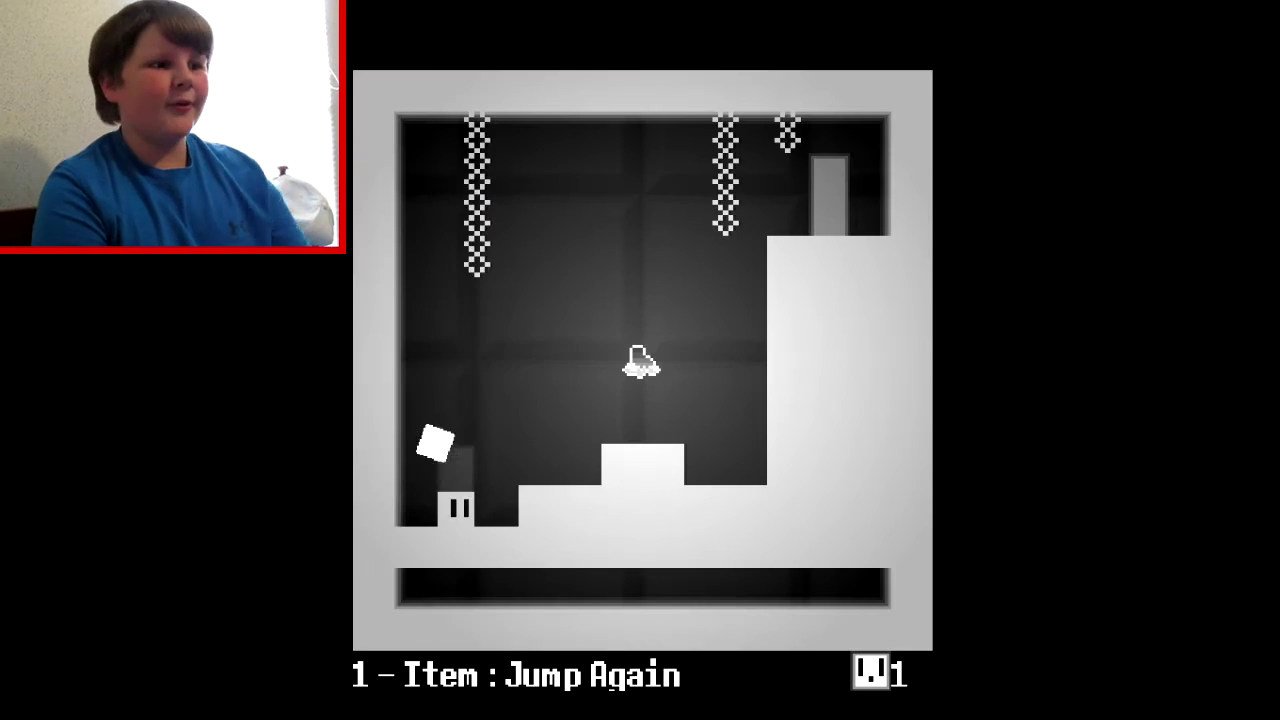
Step: Beat the Jump Again item level via the centre platform and right chain
key("Right")
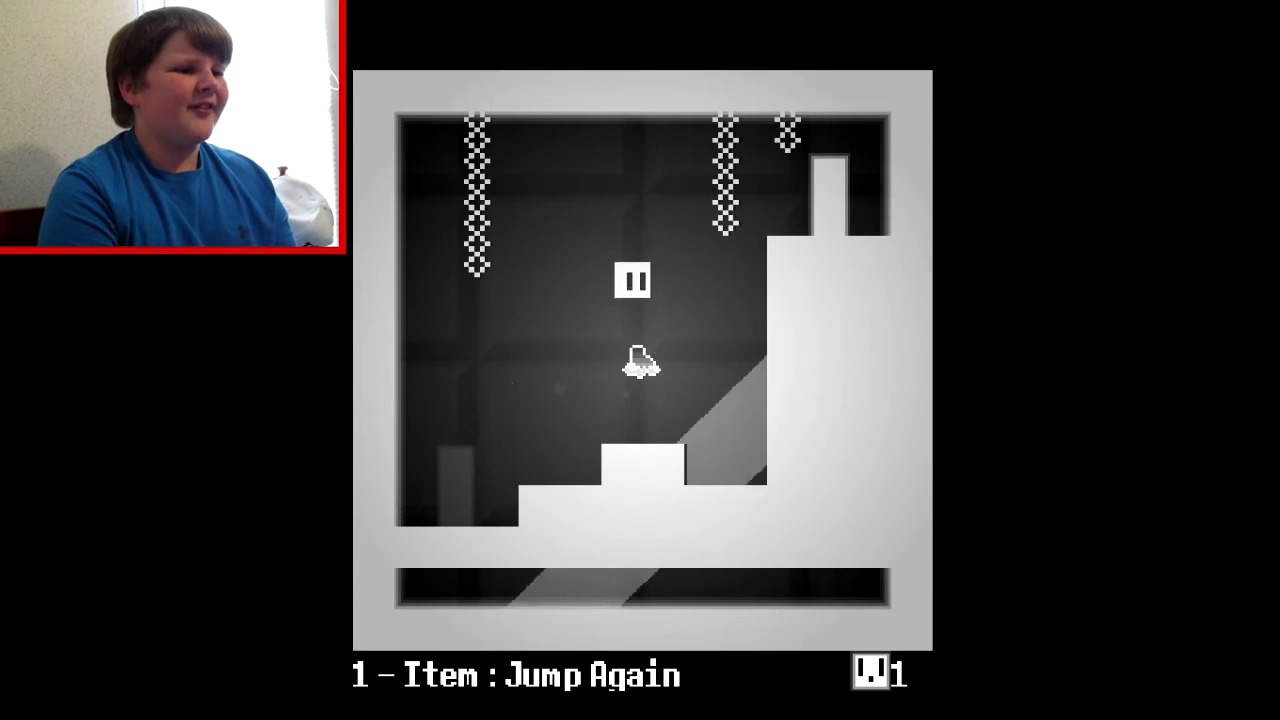
key("Up")
key("Right")
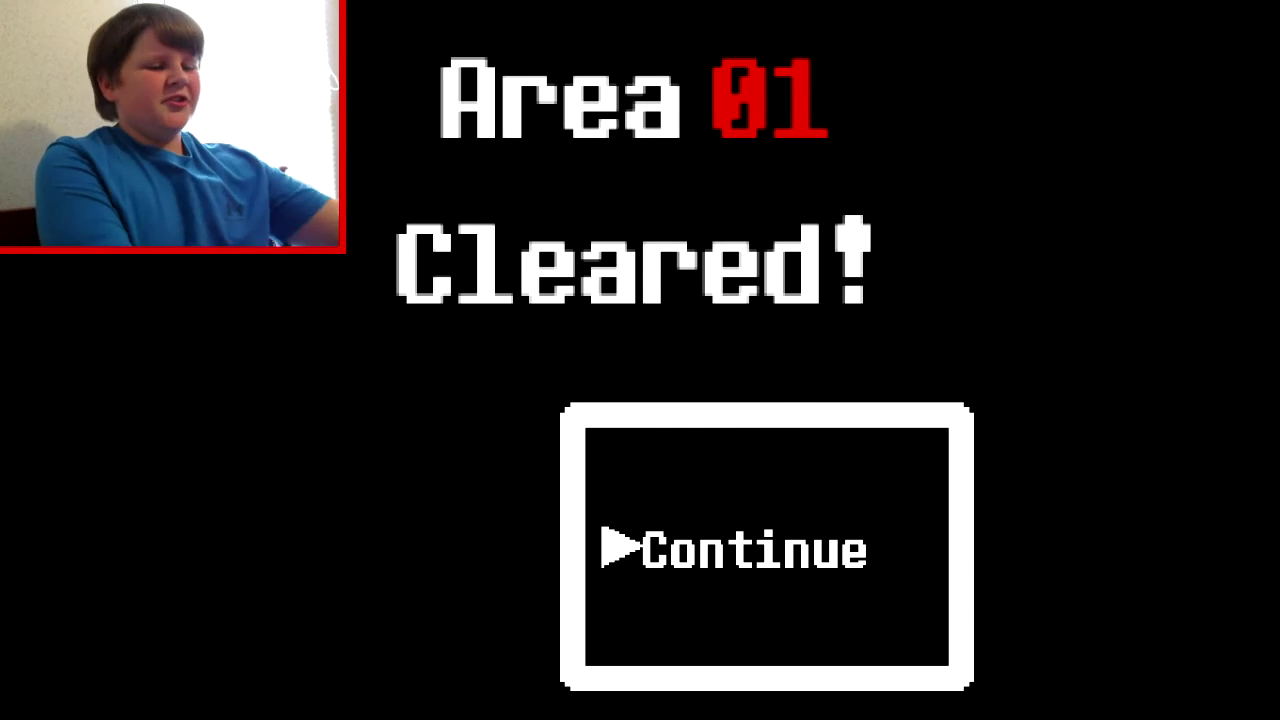
Step: Dismiss Area 01 Cleared, start Area 02, and climb through level 2-1 to its exit
key("Return")
key("Return")
key("Down")
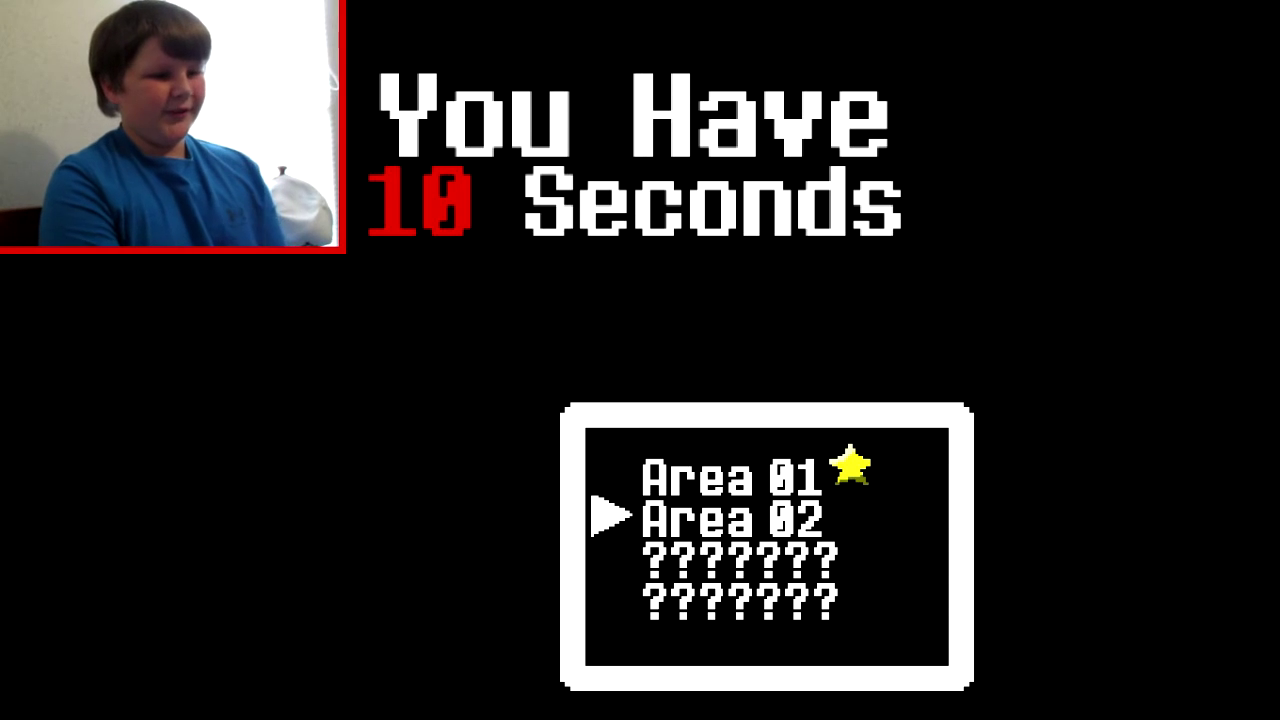
key("Return")
key("Up")
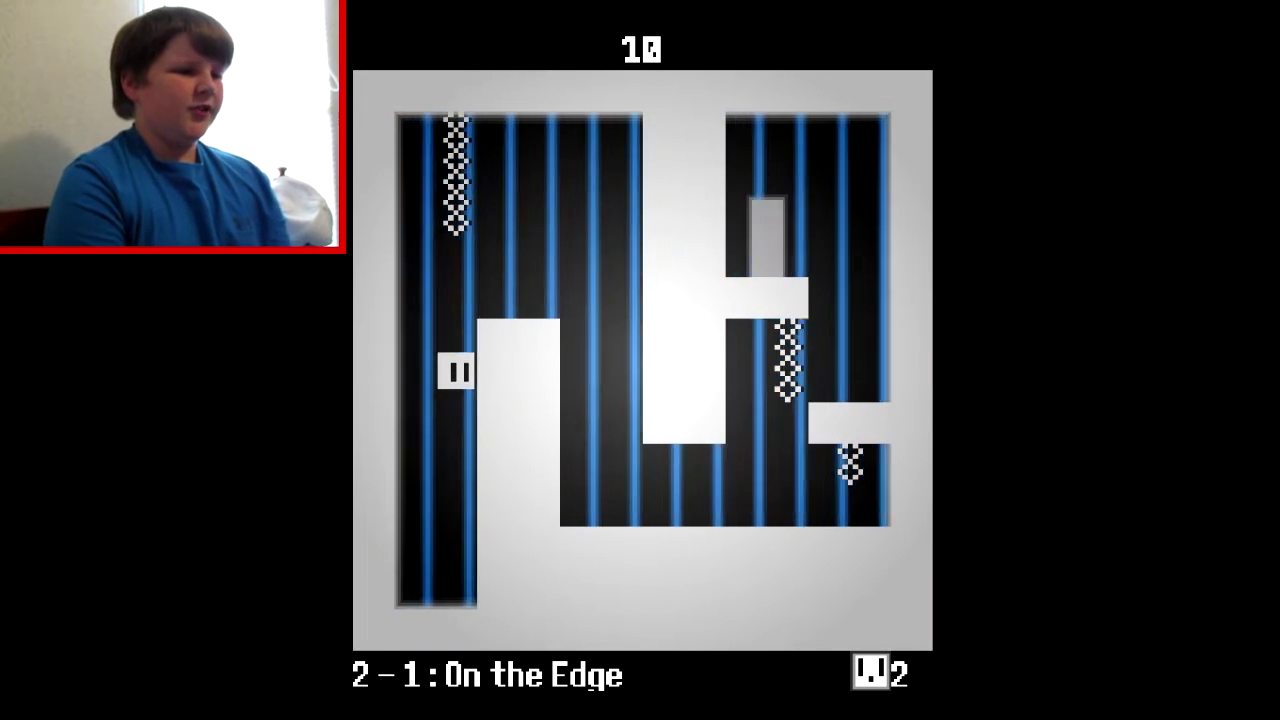
key("Up")
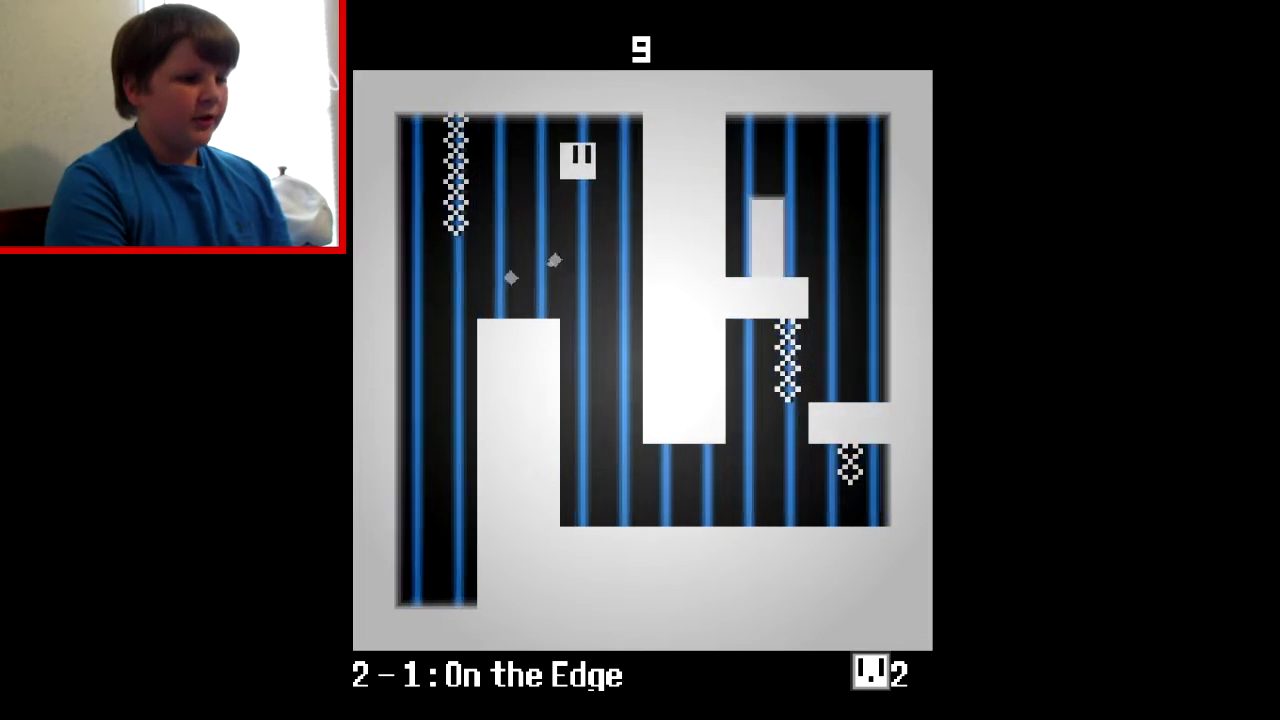
key("Up")
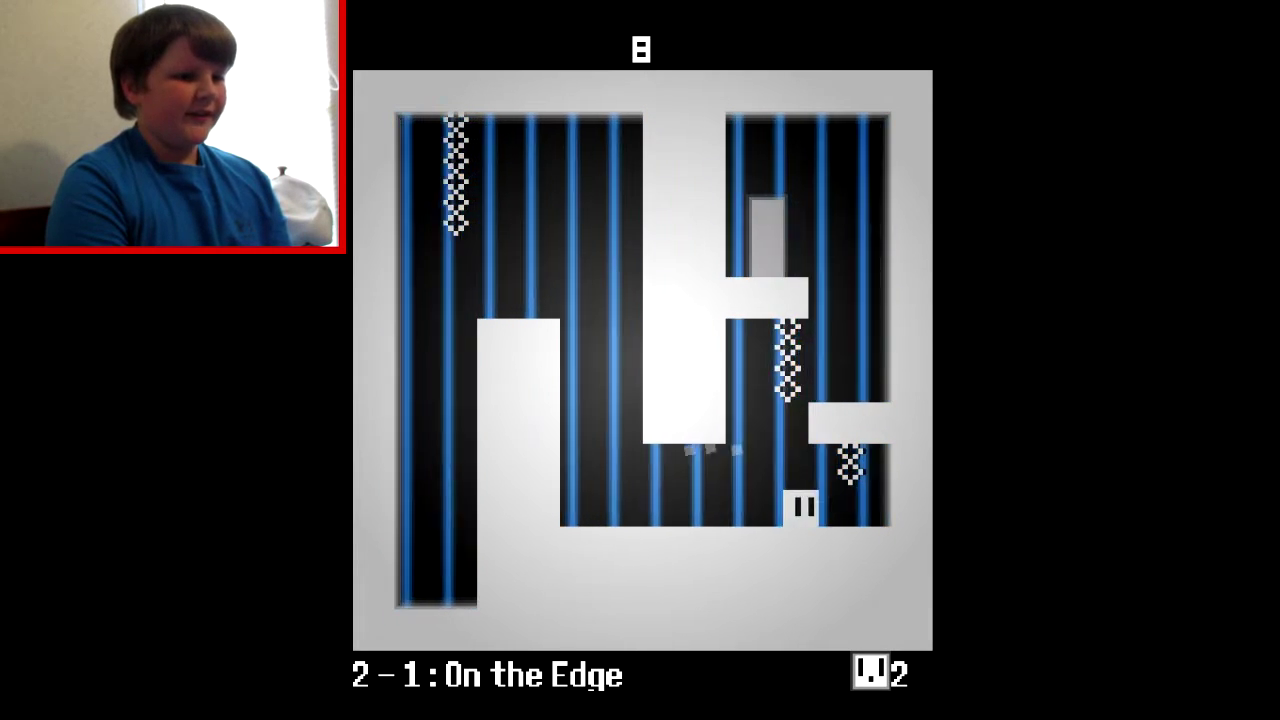
key("Up")
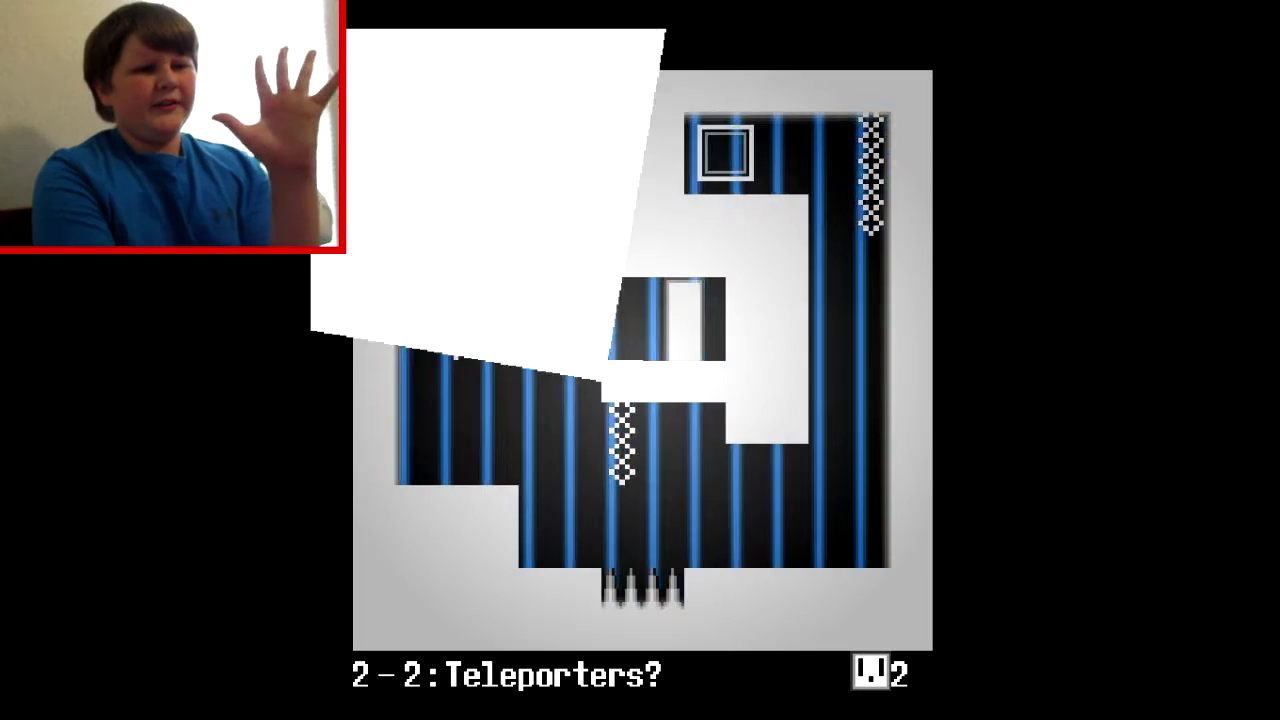
Step: Play on through the teleporter boxes and arrow platforms into level 2-5
key("Right")
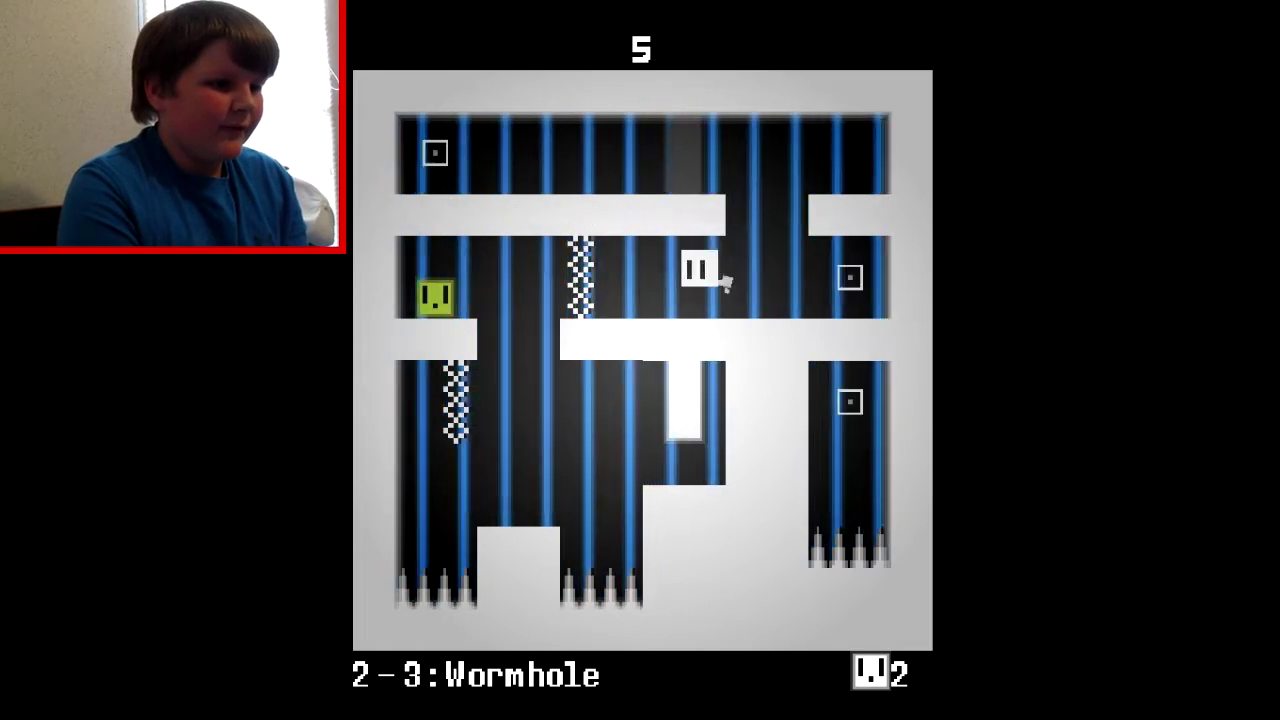
key("Left")
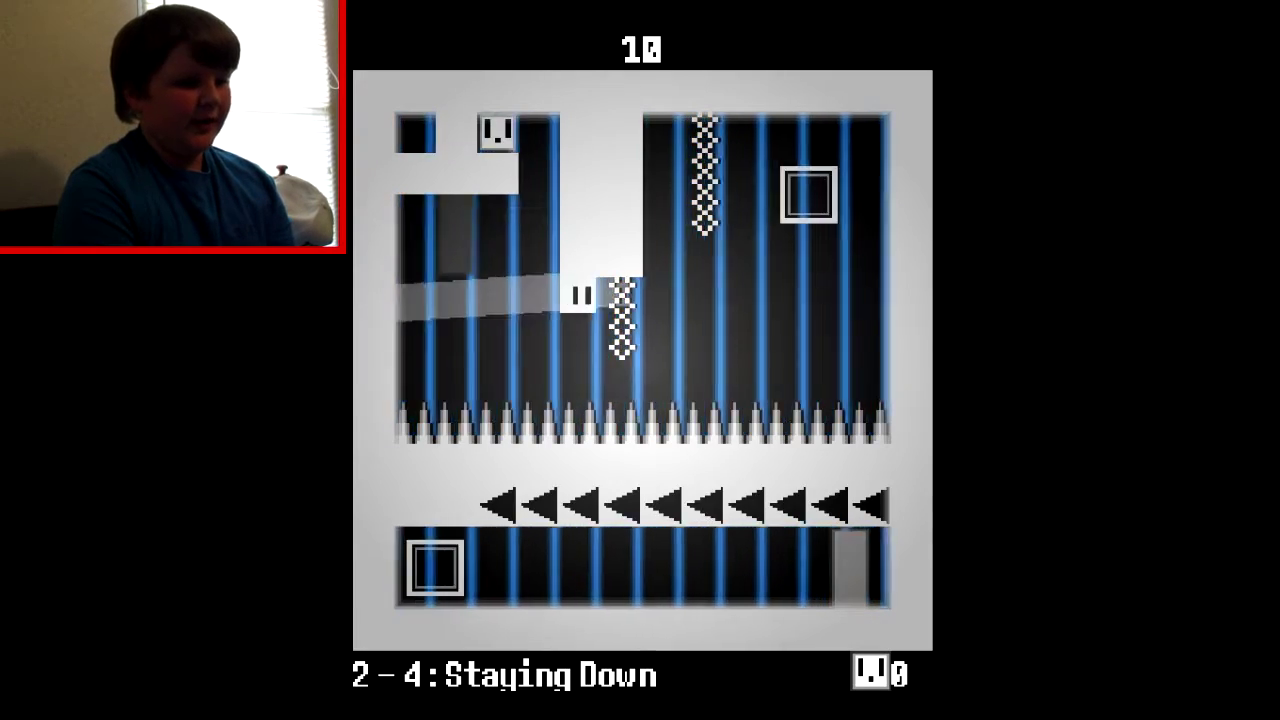
key("Down")
key("Right")
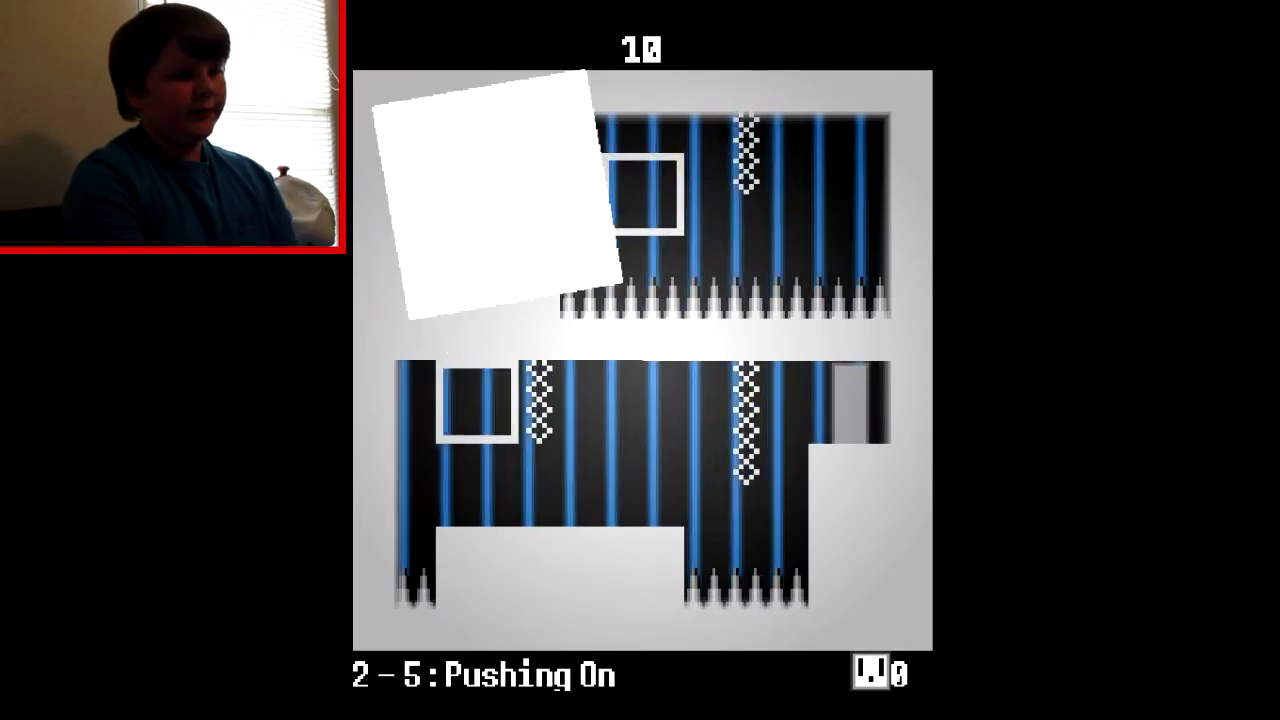
key("Right")
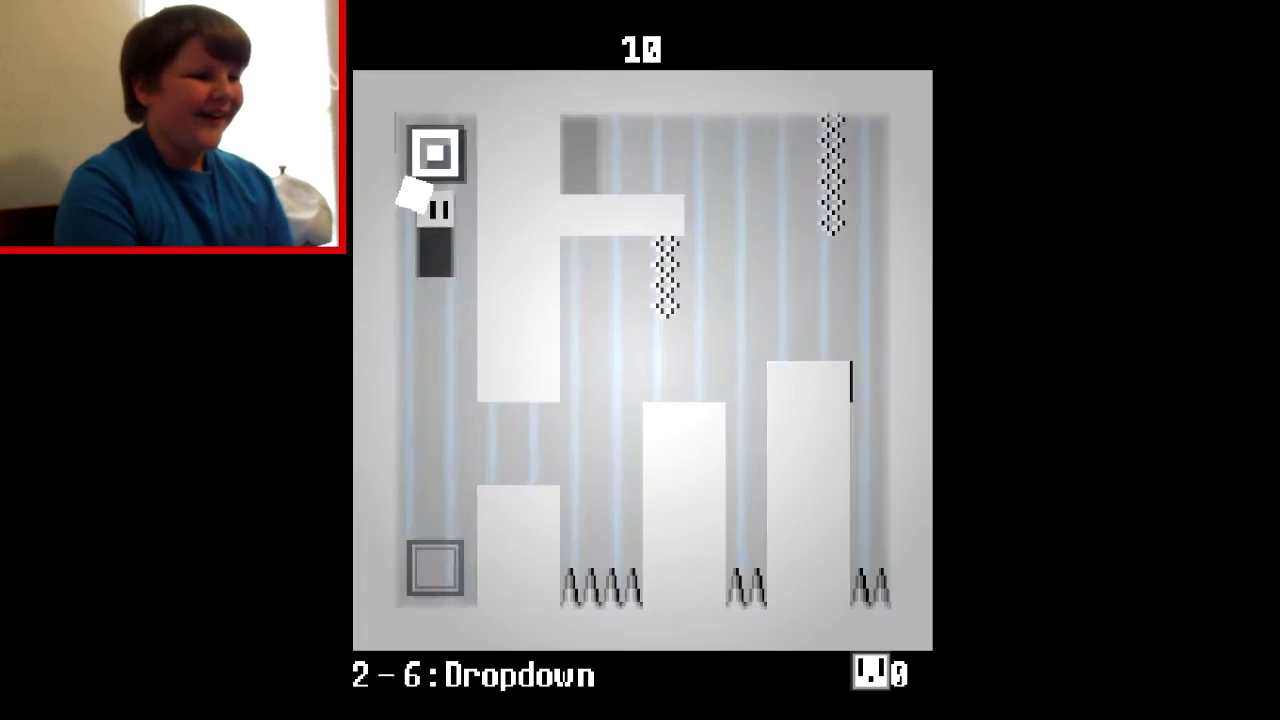
key("Right")
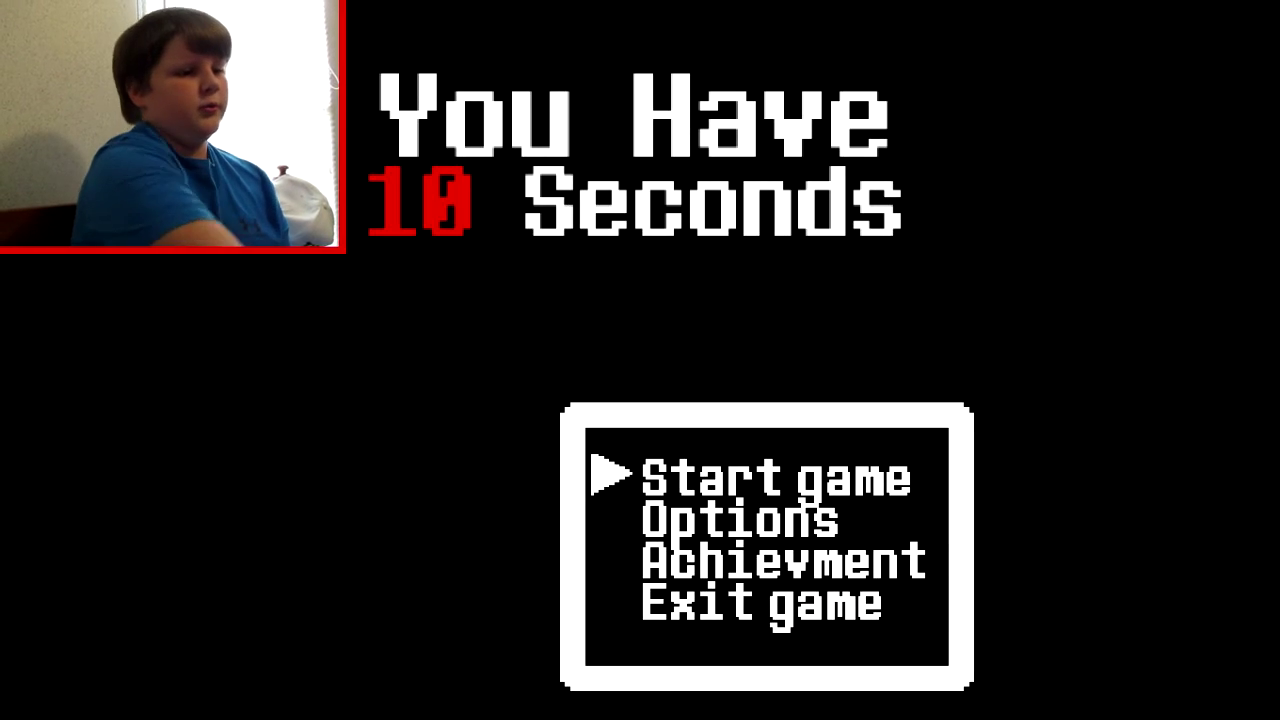
Step: Replay Area 01 from 1-1 Baby Steps, then return from the title to the area list
key("Return")
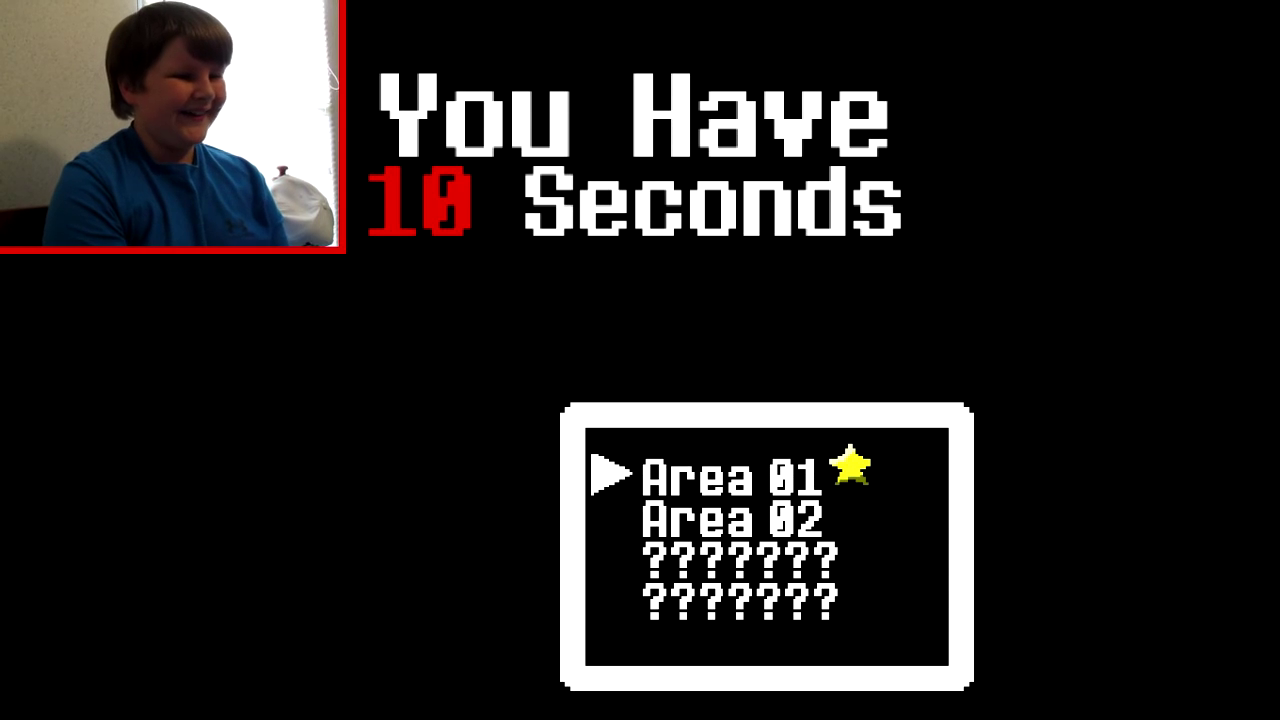
key("Return")
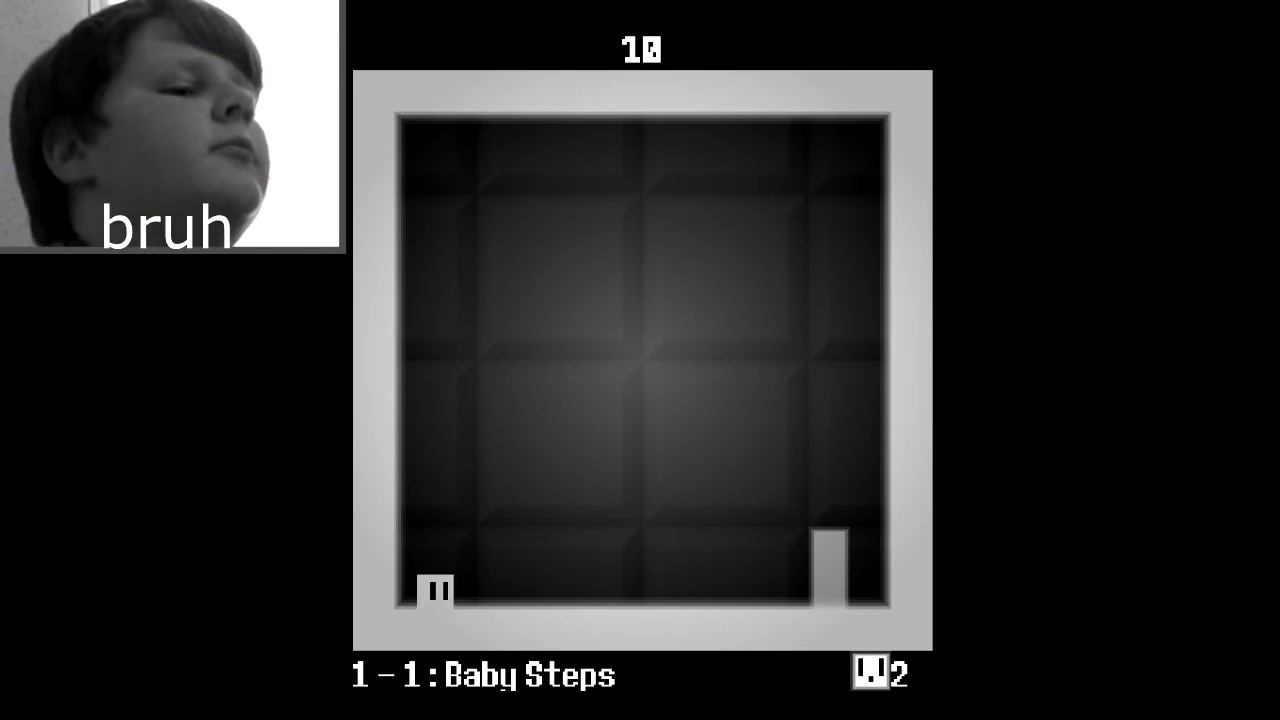
key("space")
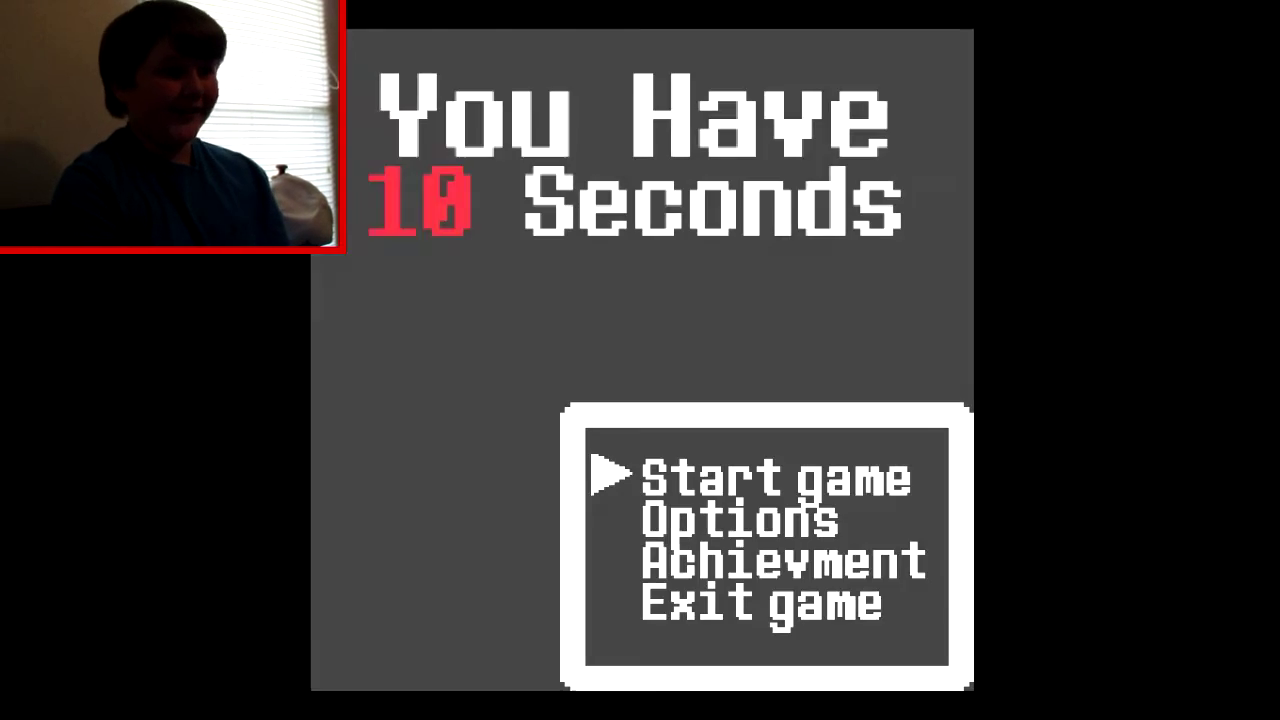
key("Return")
key("Return")
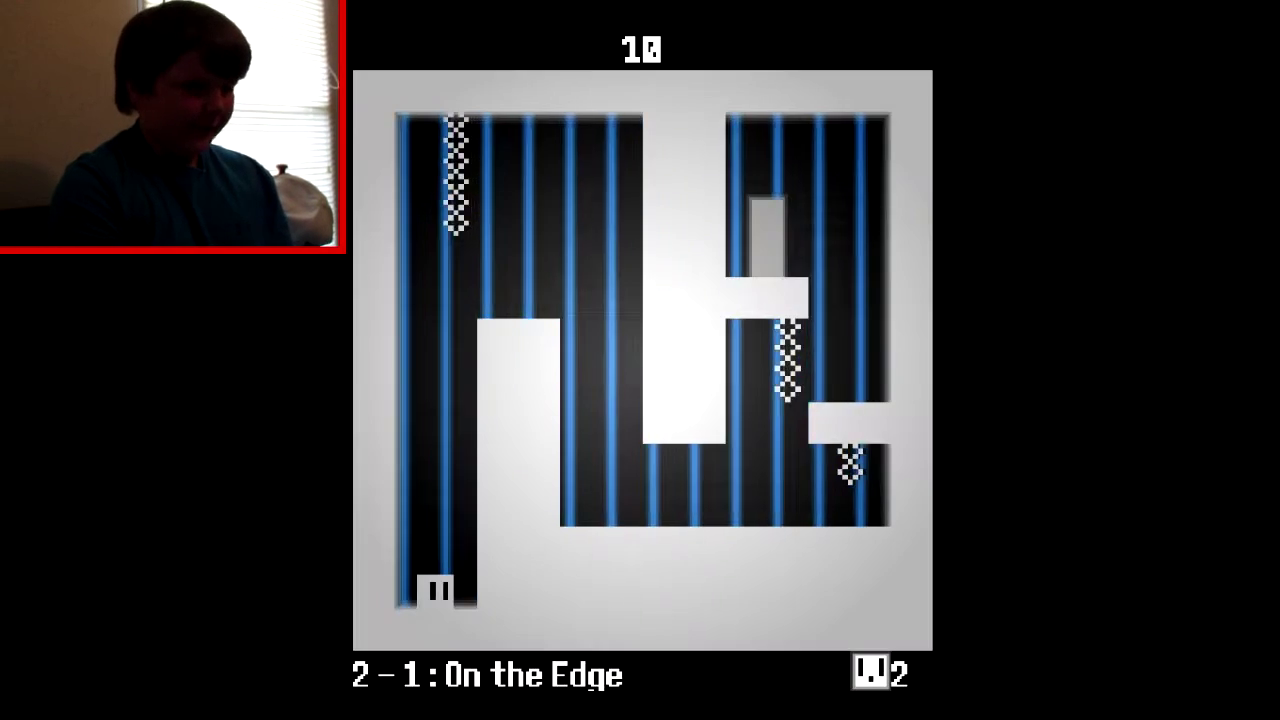
Step: Load Area 02 level 2-1 and move the block onto and off the ledge
key("Up")
key("Right")
key("Right")
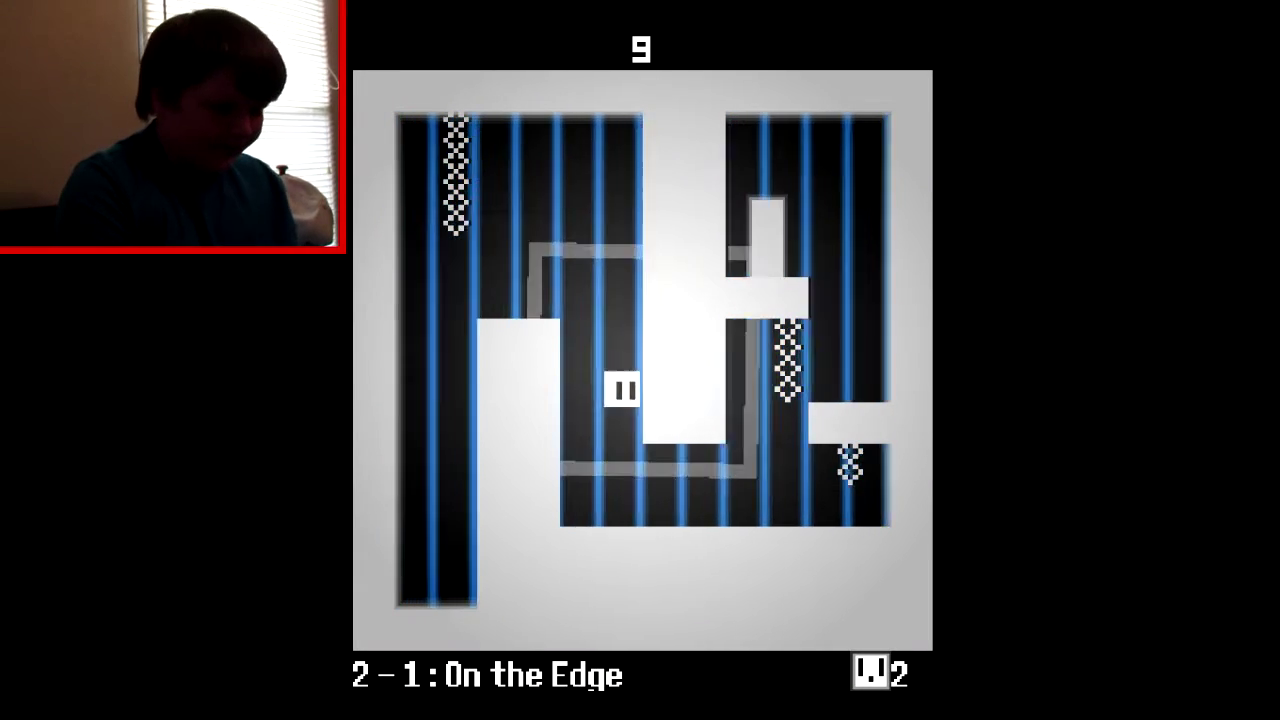
key("Up")
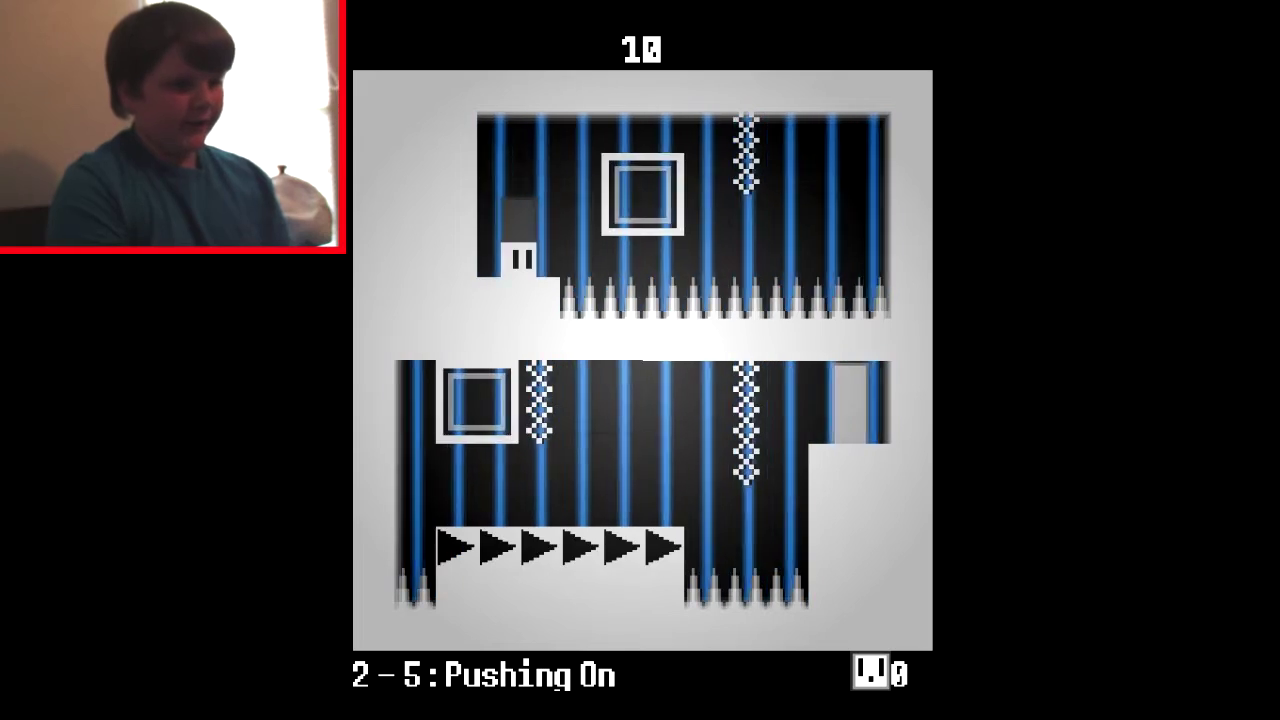
Step: Play level 2-5 onward via the arrow platform and lower-left panel, then start level 2-8
key("Right")
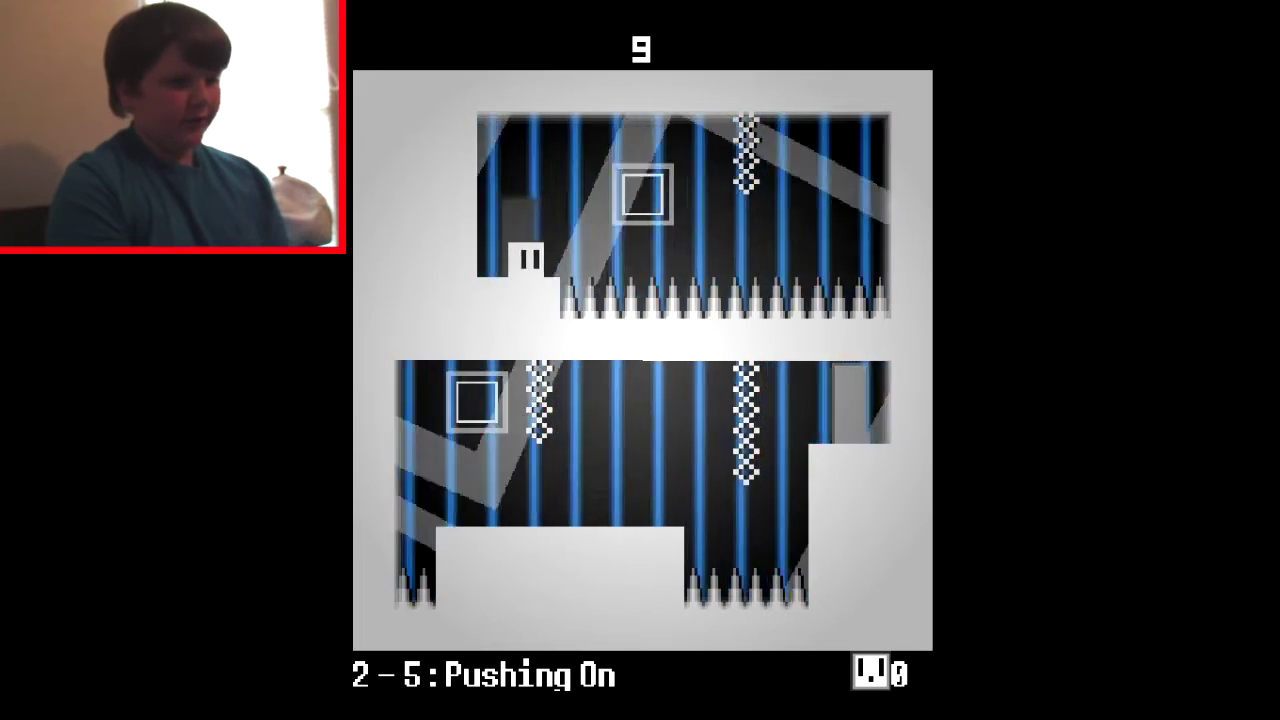
key("Right")
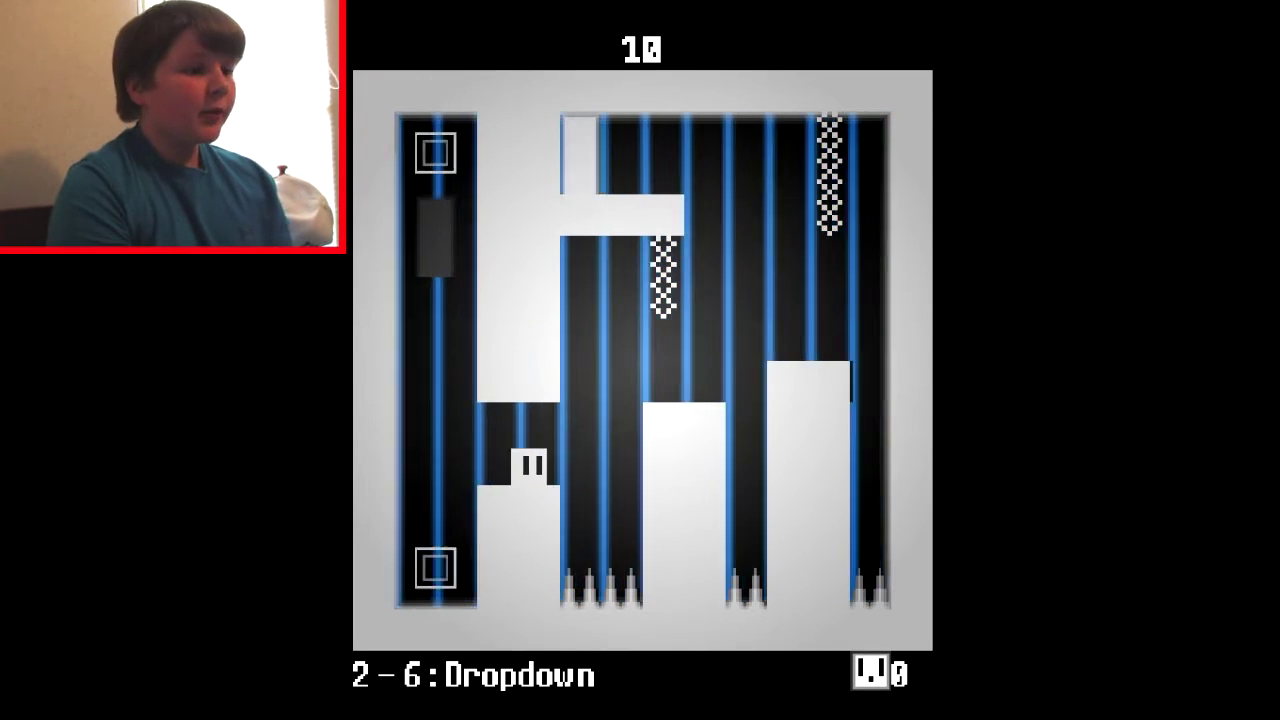
key("Up")
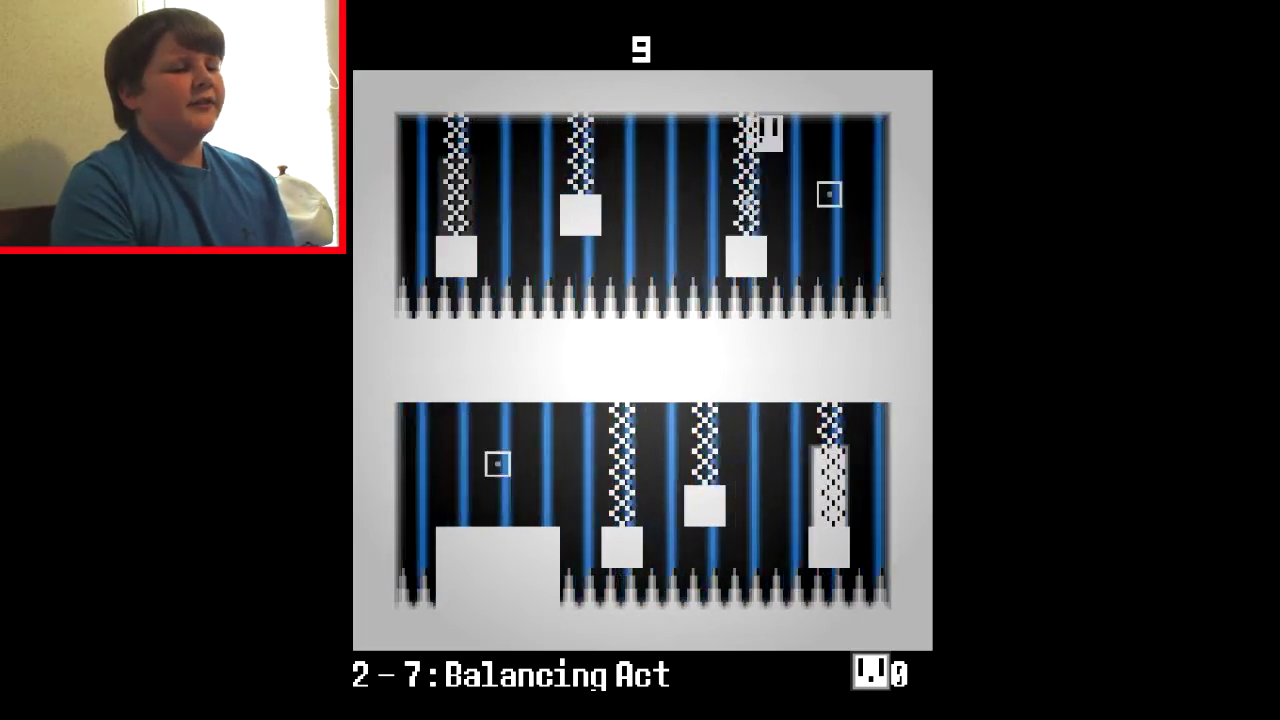
key("Left")
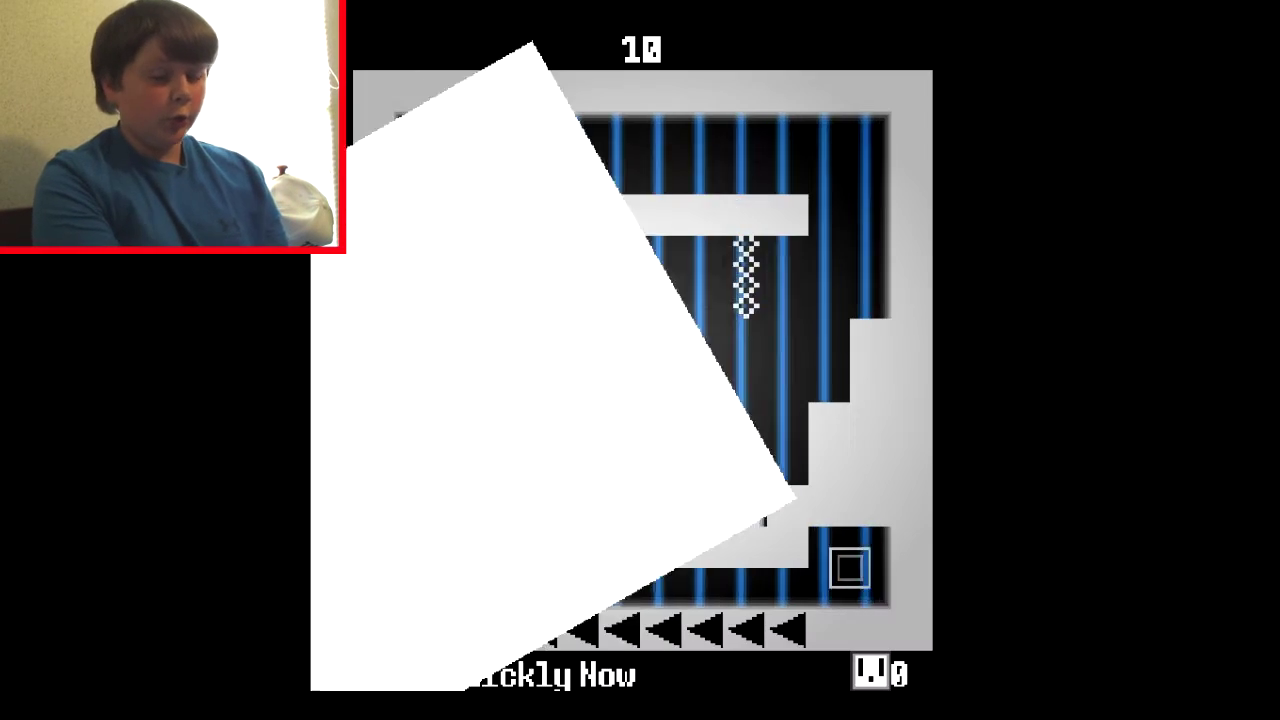
key("Down")
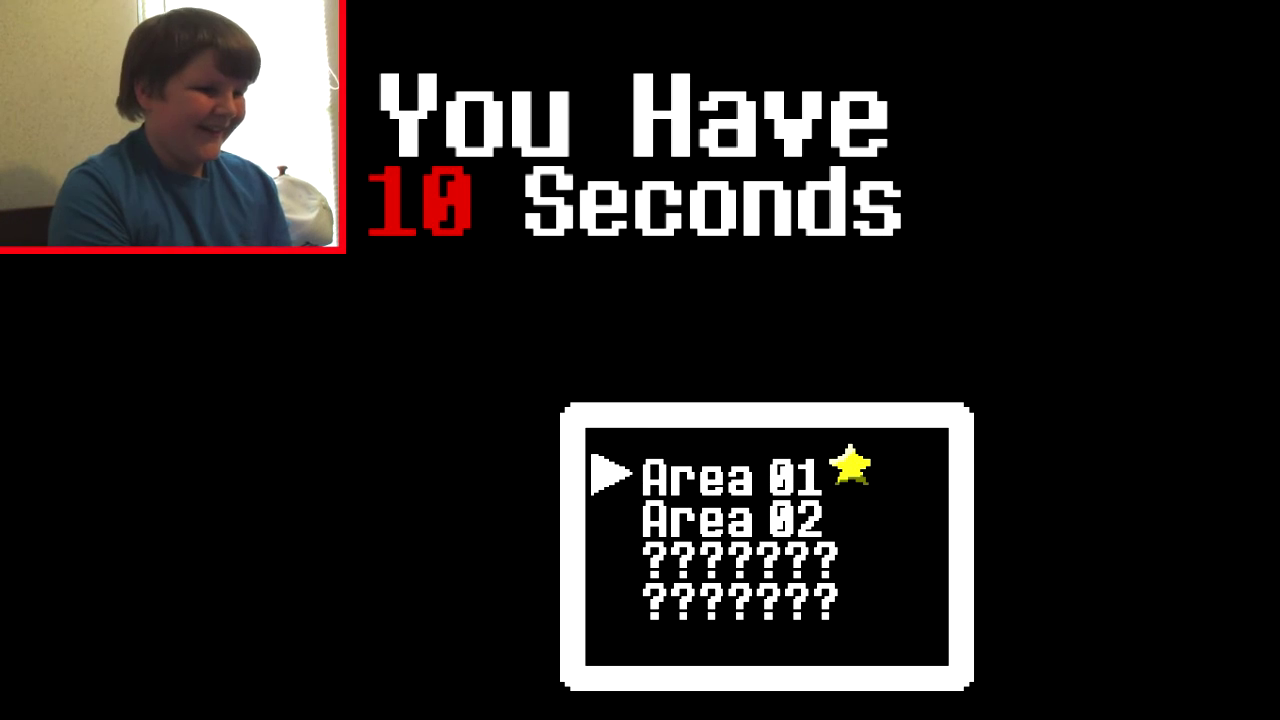
Step: Enter Area 02 at 2-1, head right down the column, and hop right off the lower ledge
key("Return")
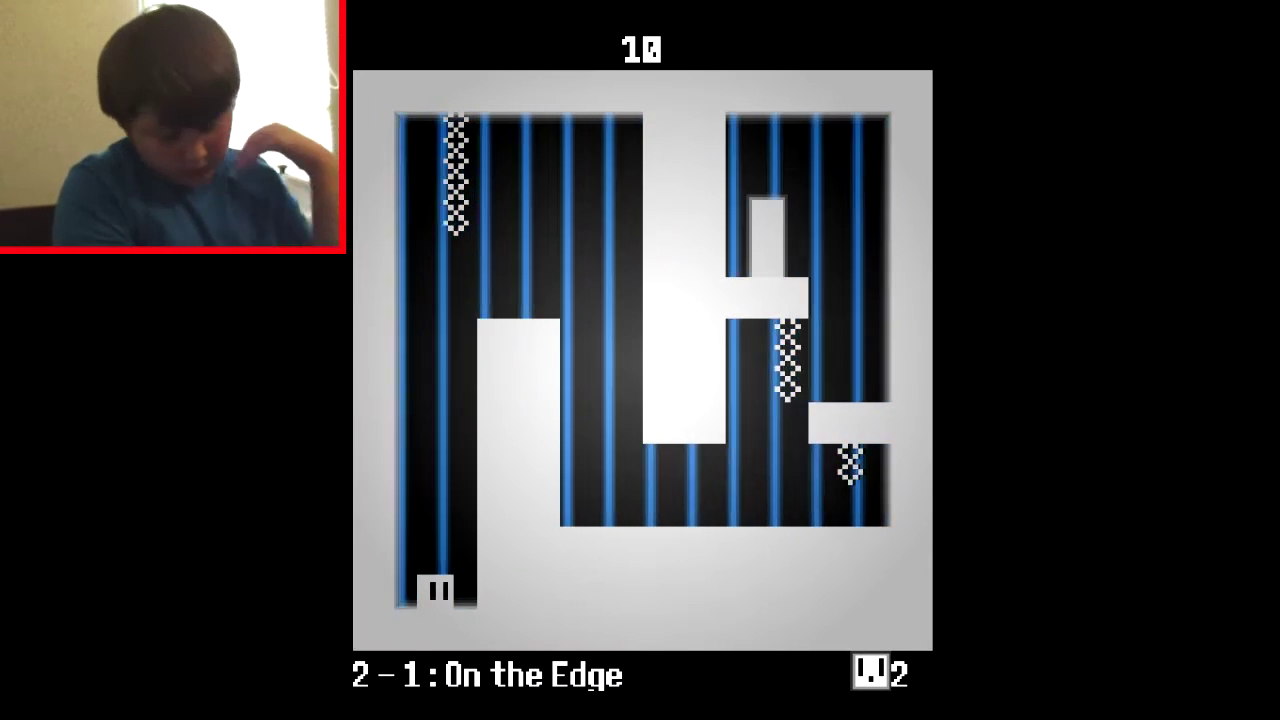
key("Right")
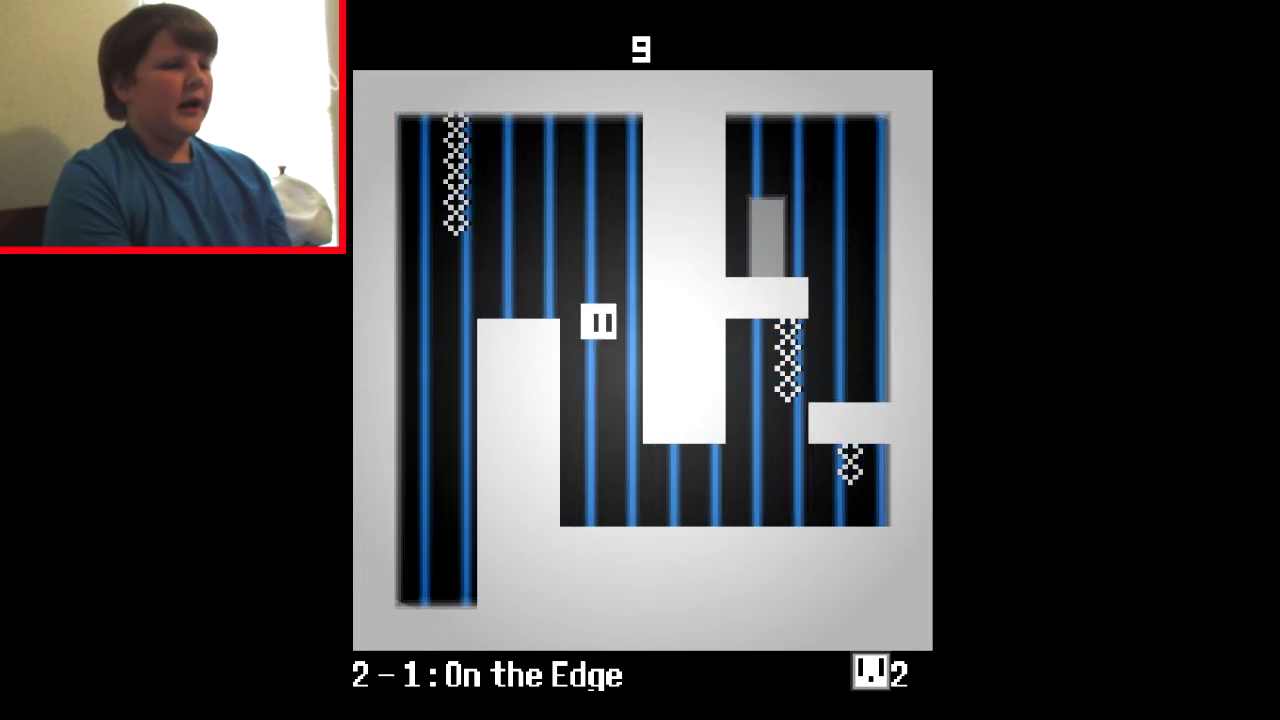
key("Right")
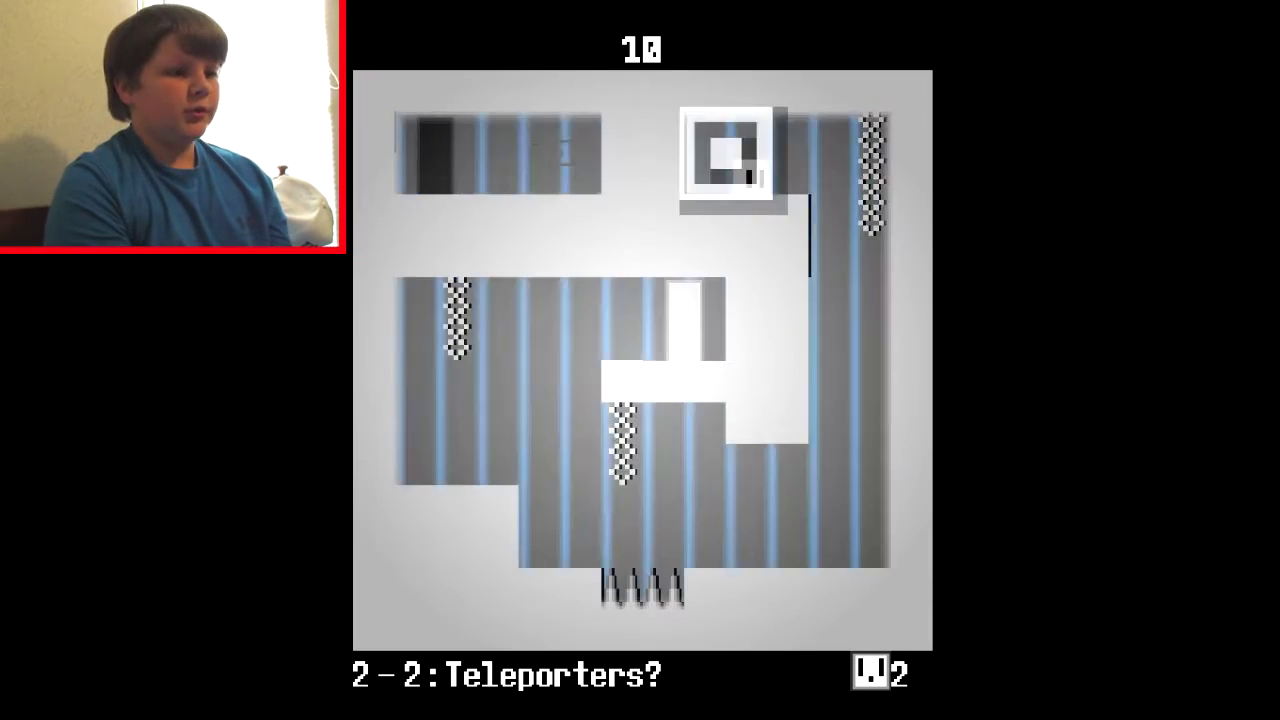
key("Right")
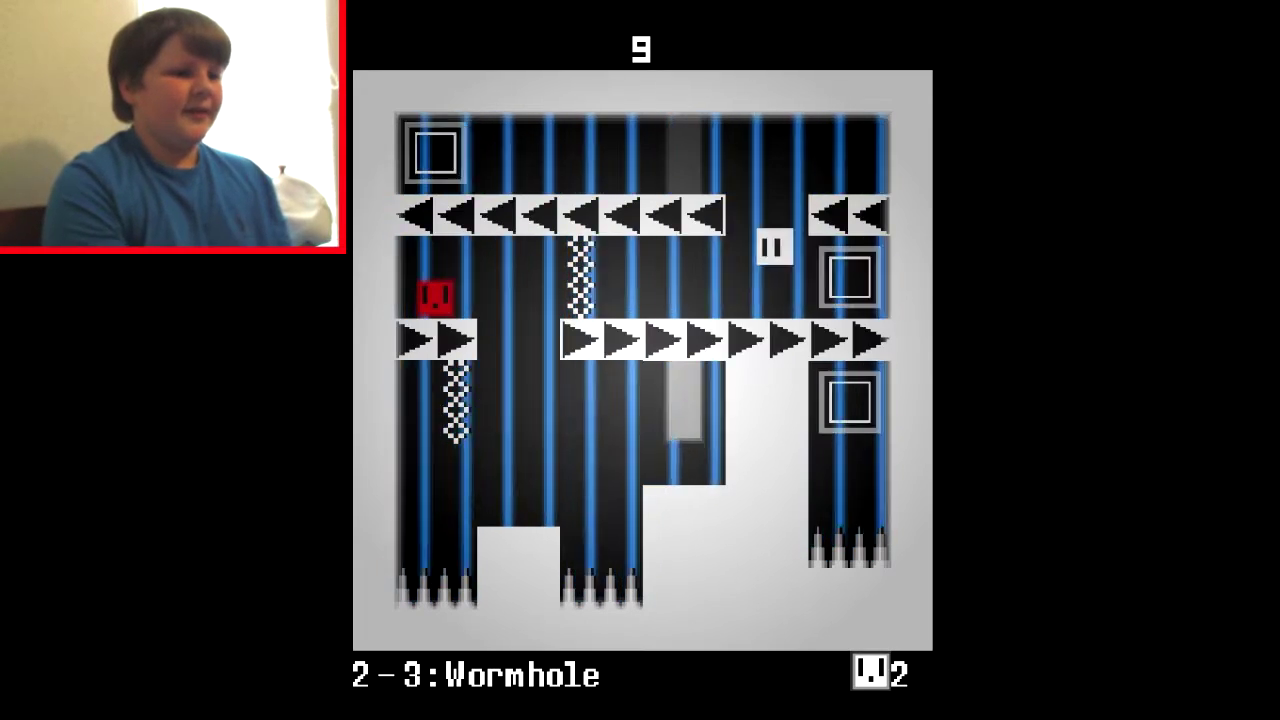
key("Left")
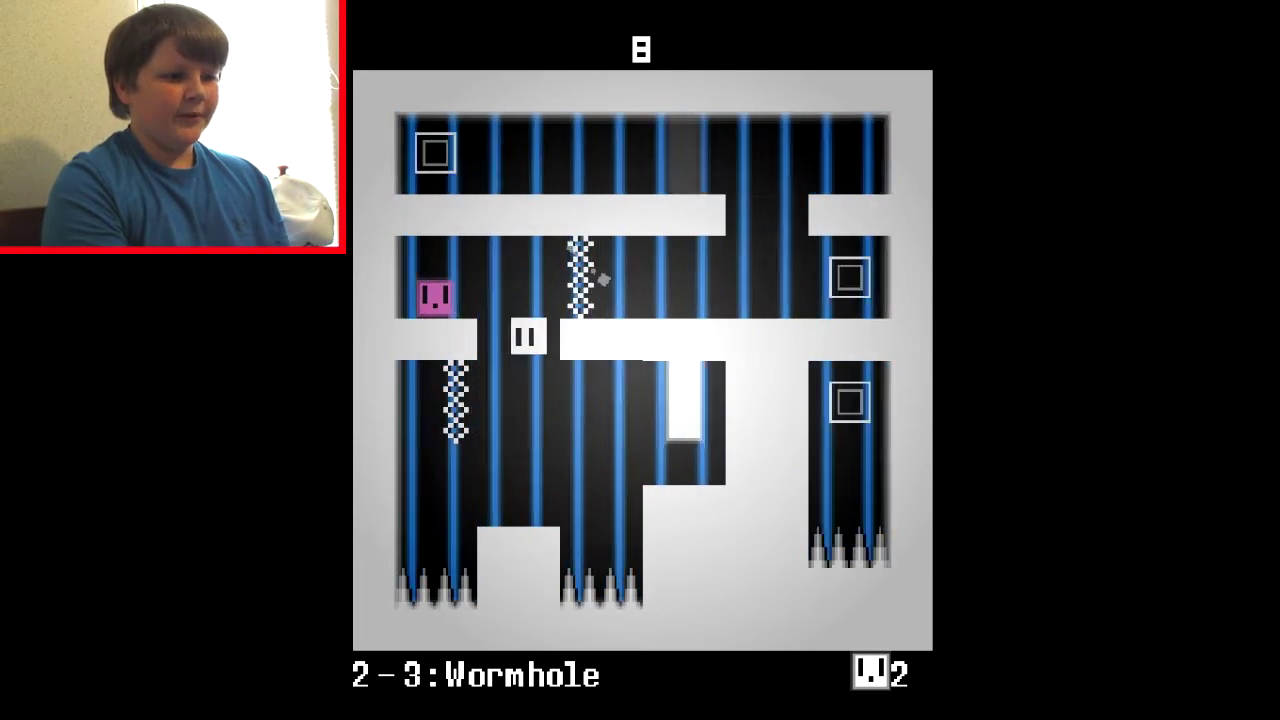
key("Up")
key("Right")
key("Right")
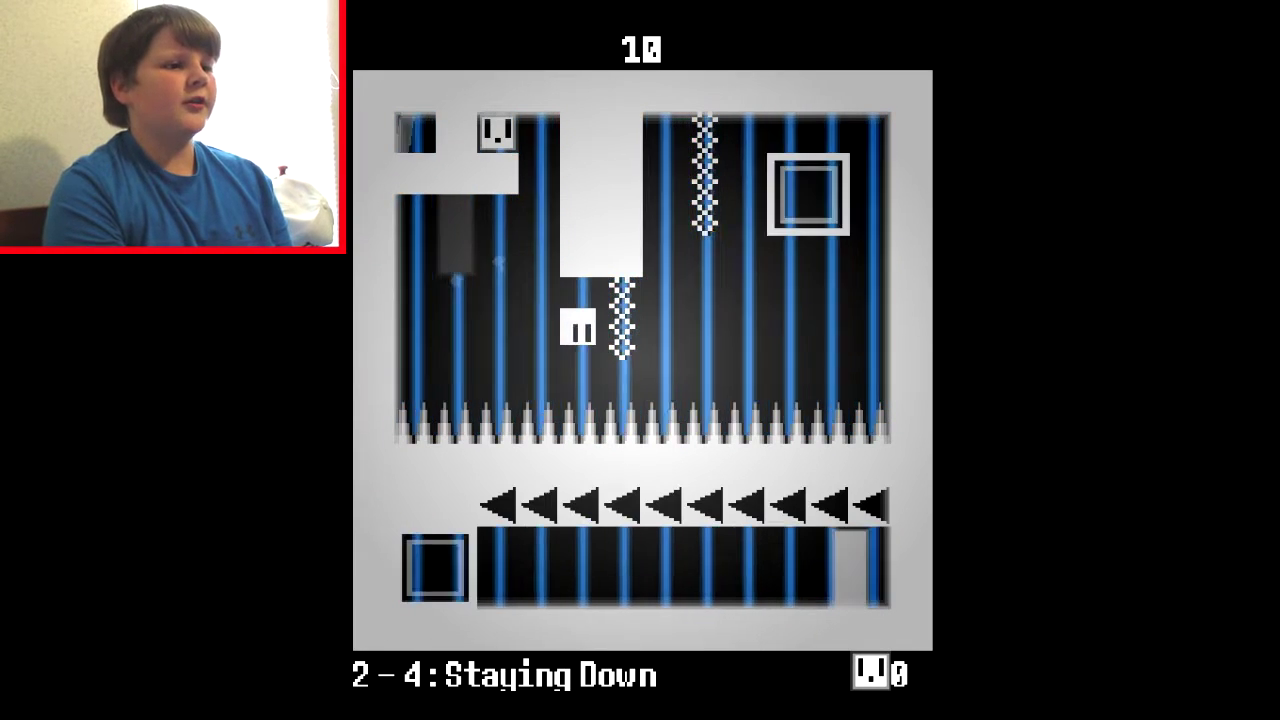
Step: Climb to the goal, run the bottom corridor, take the upper teleporter, and jump from the middle ledge
key("Right")
key("Up")
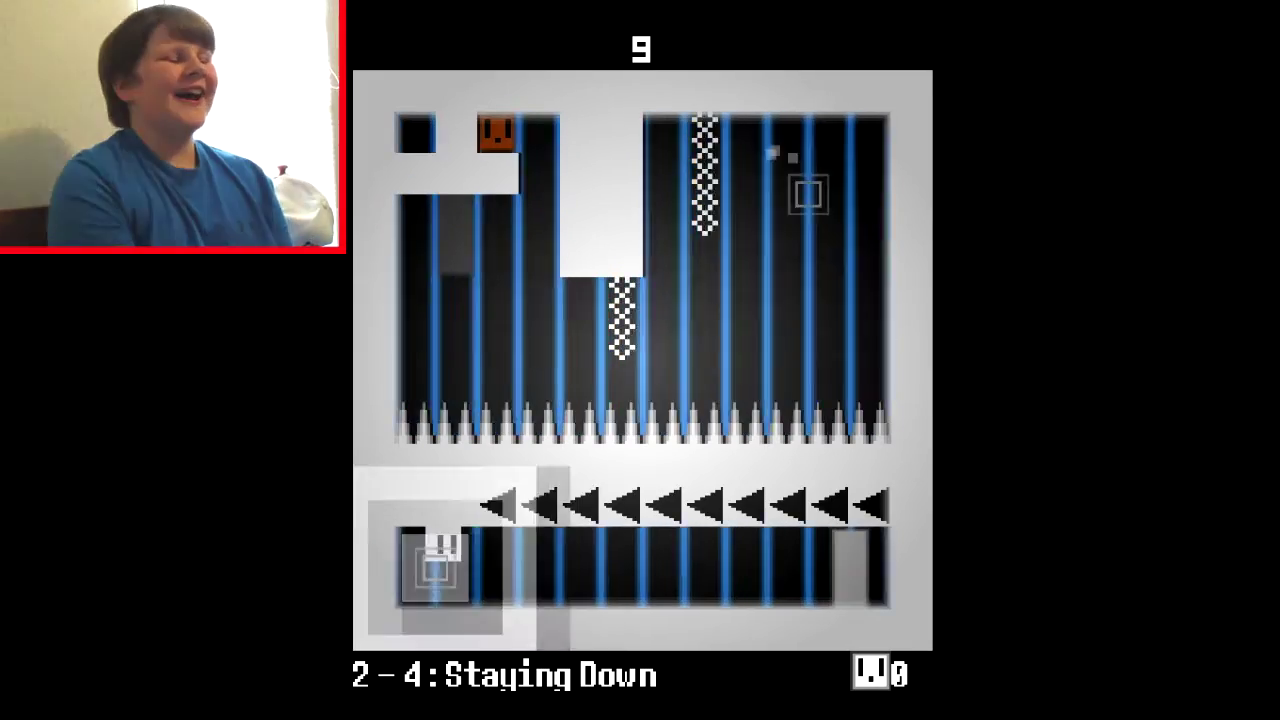
key("Right")
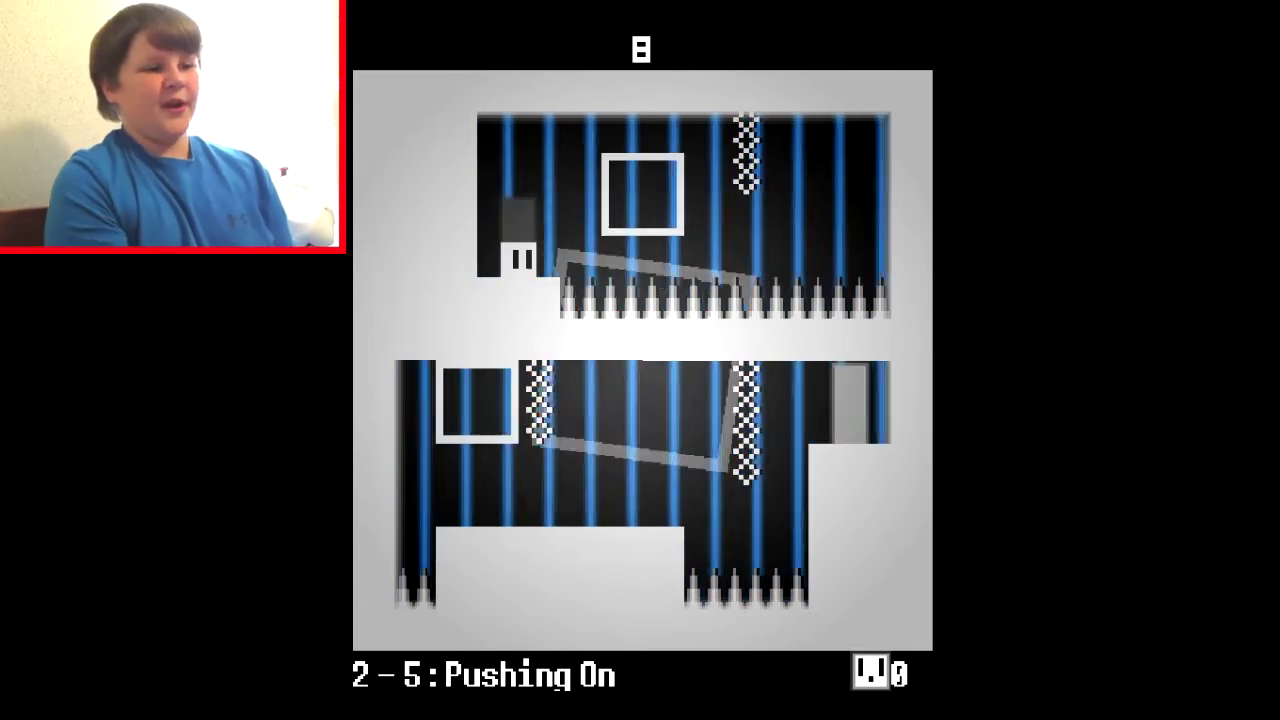
key("Up")
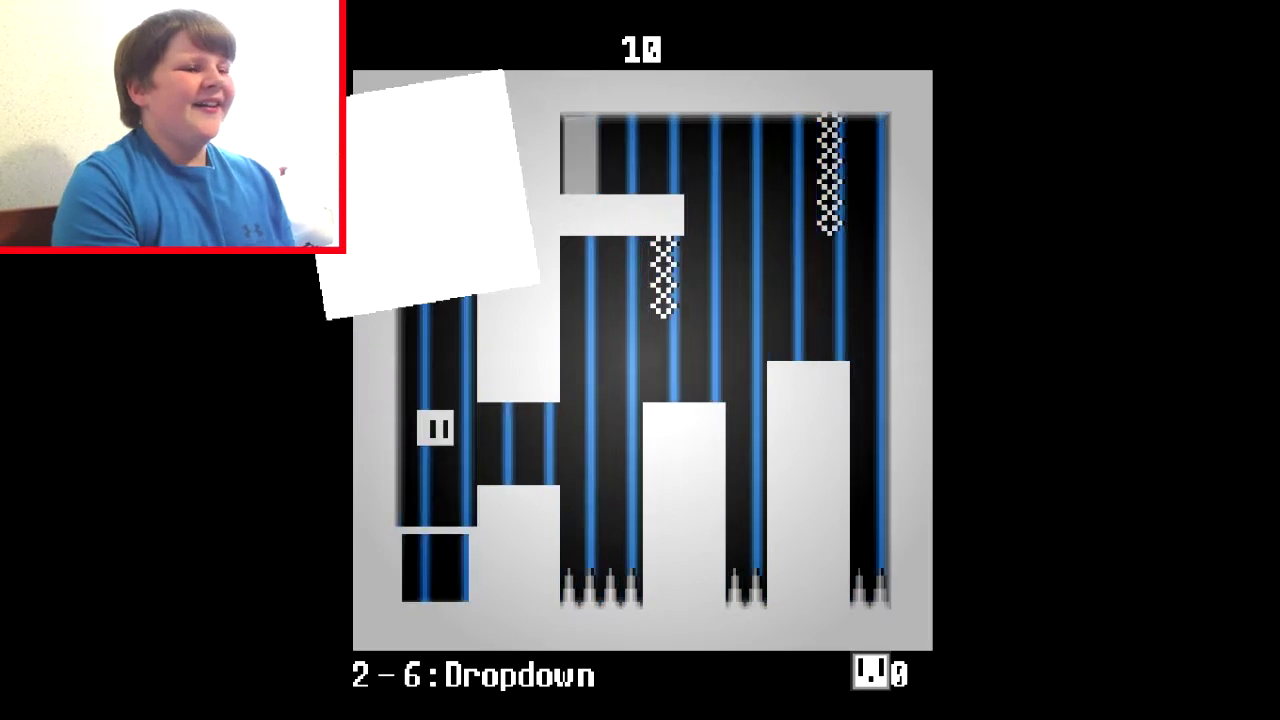
key("Right")
key("Right")
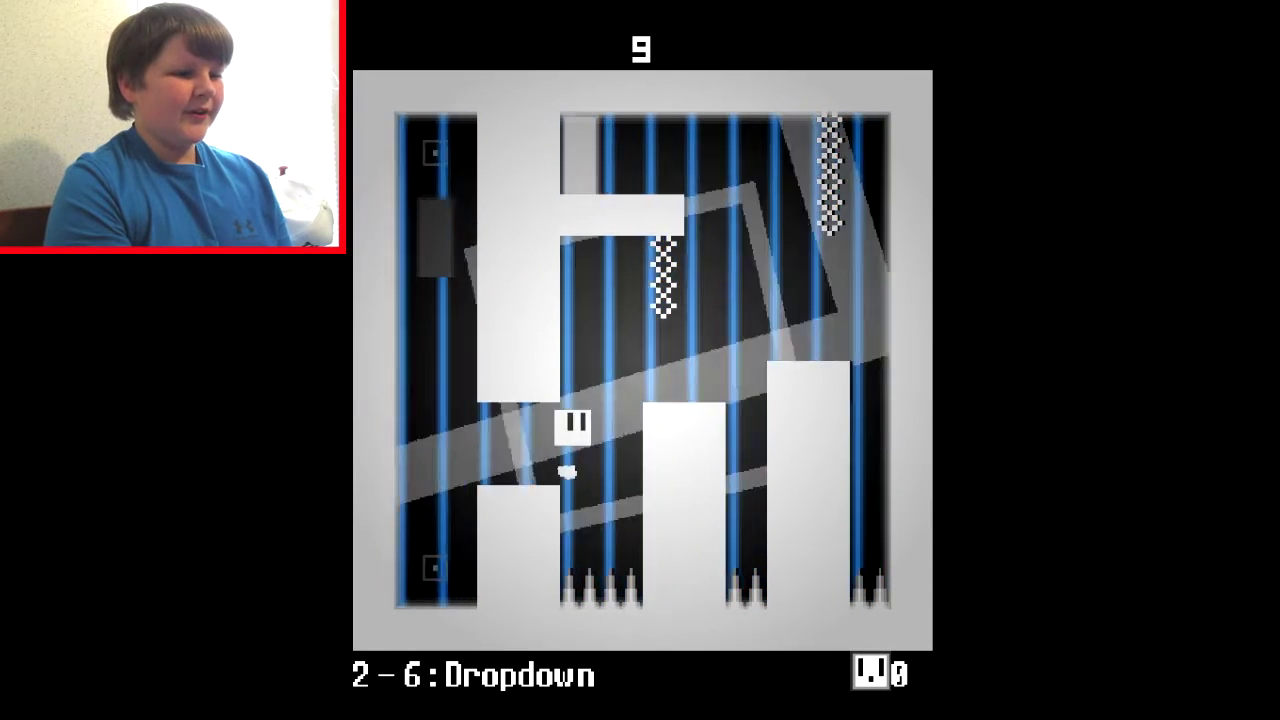
key("Up")
key("Right")
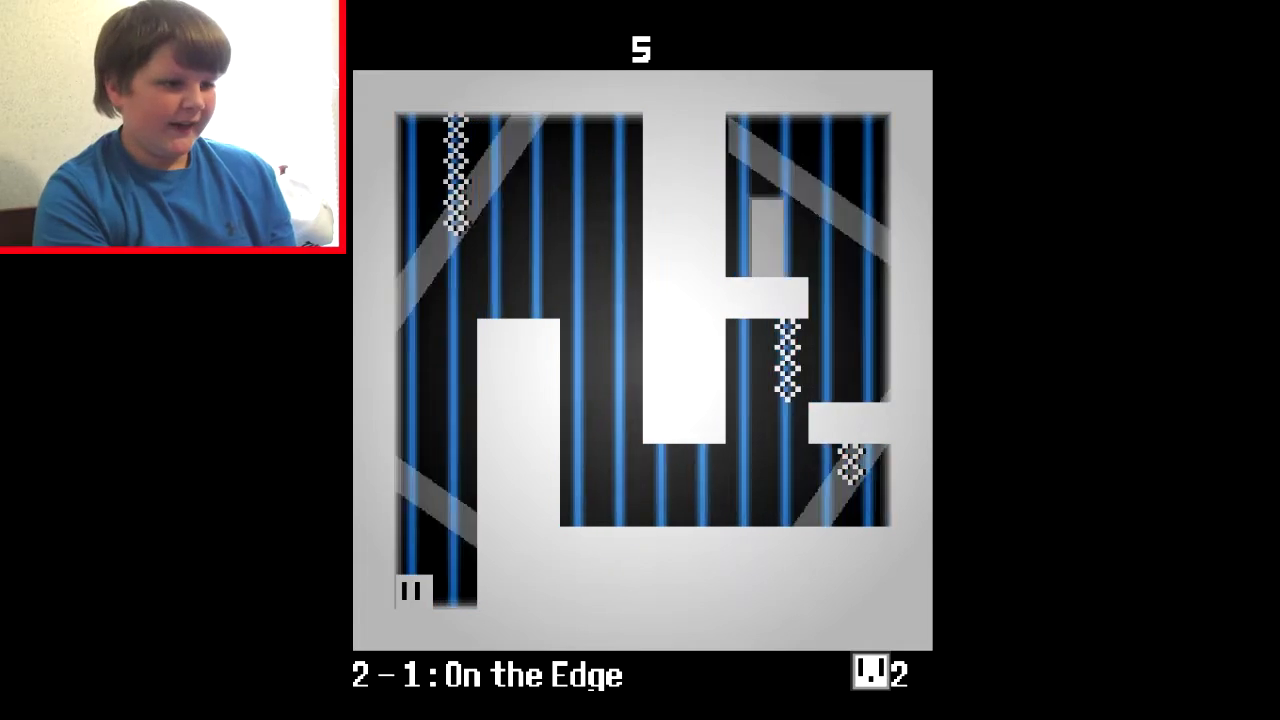
Step: Climb out of the start shaft, reach the exits, and clear 2-4 through the upper-right portal
key("space")
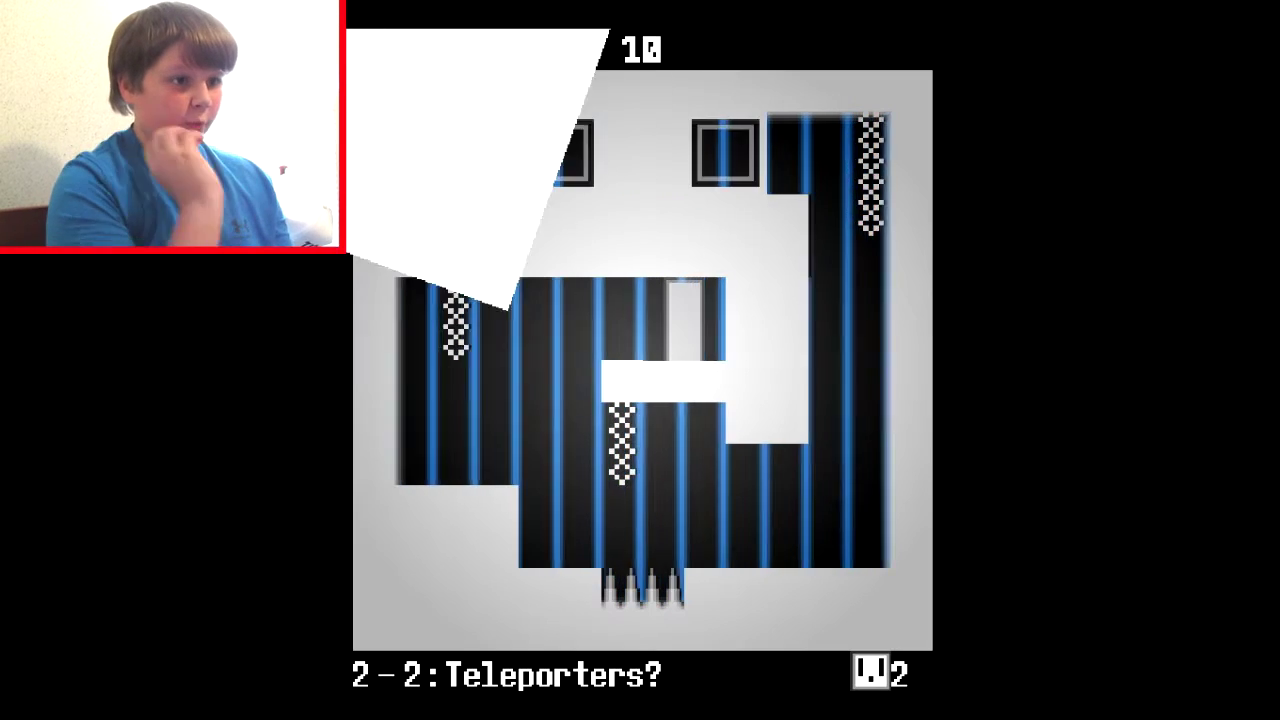
key("Right")
key("Right")
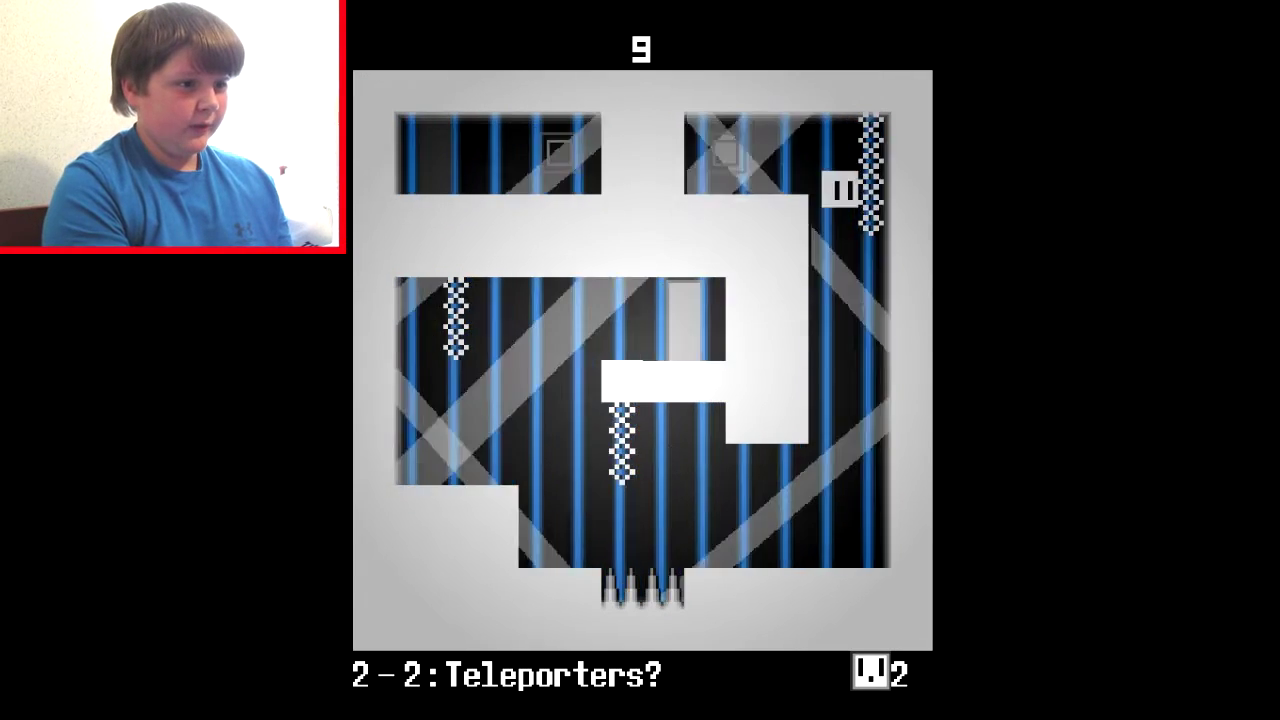
key("Left")
key("Left")
key("Up")
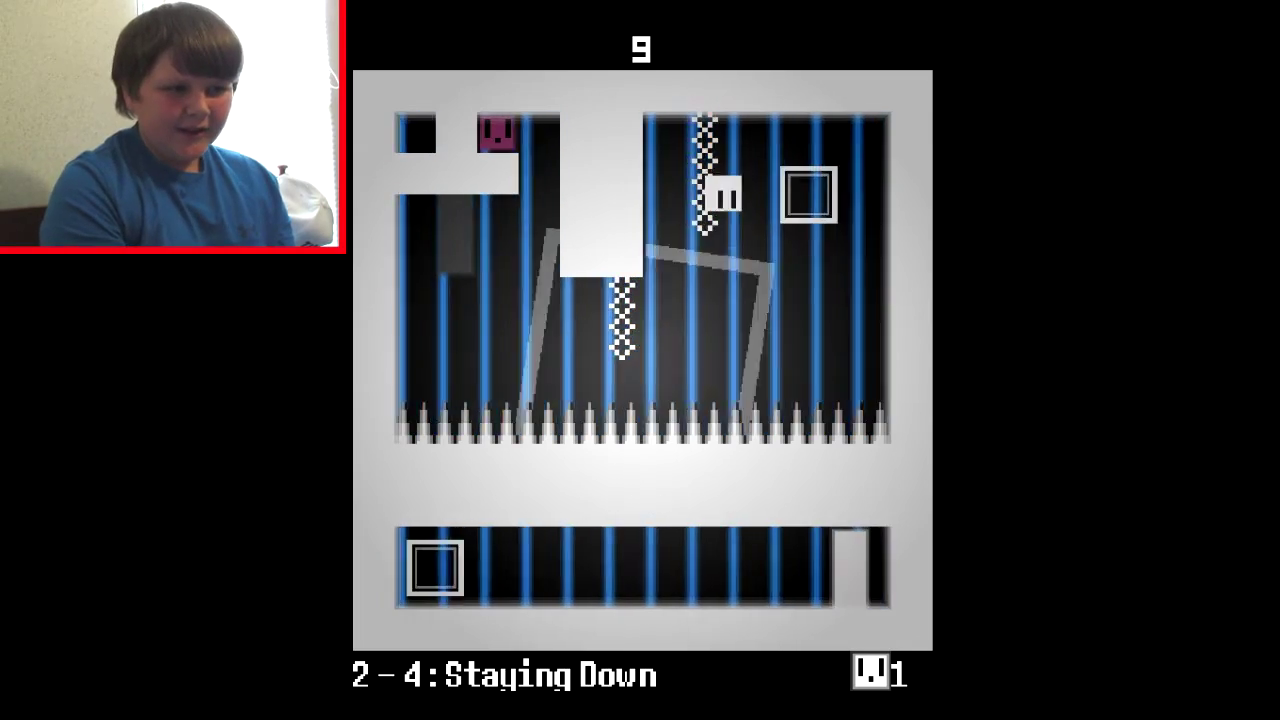
key("Right")
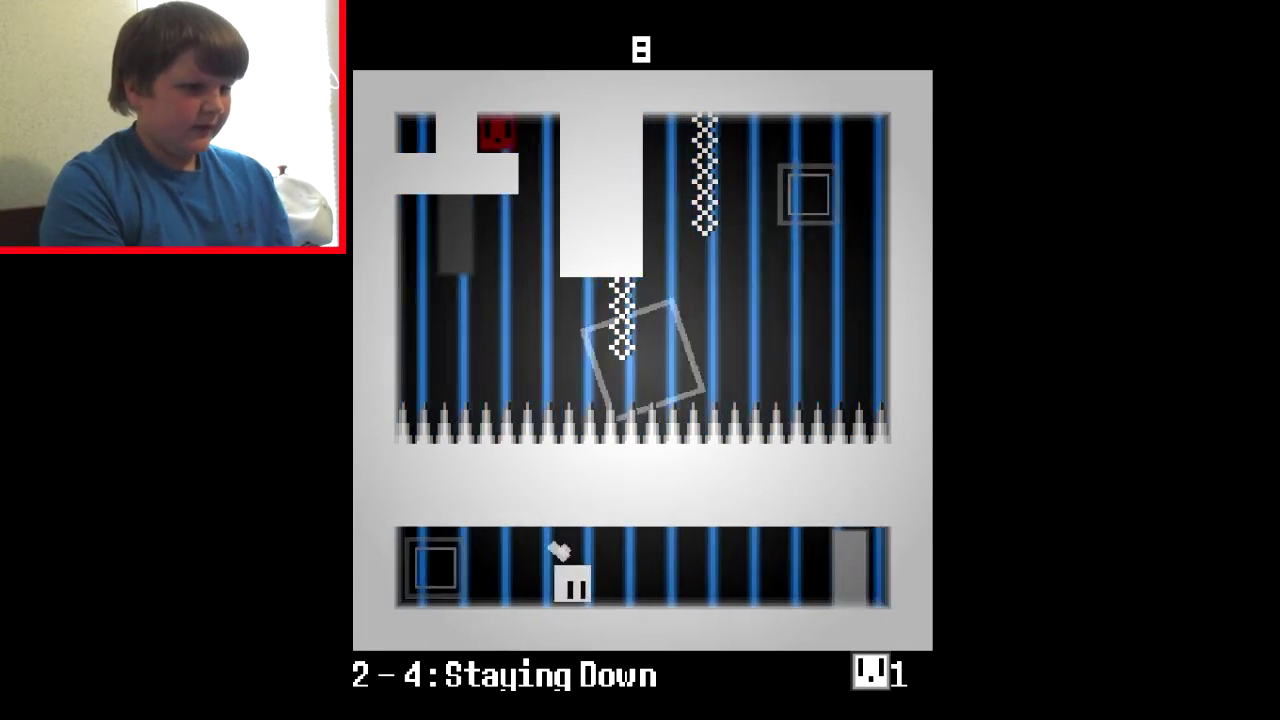
key("Right")
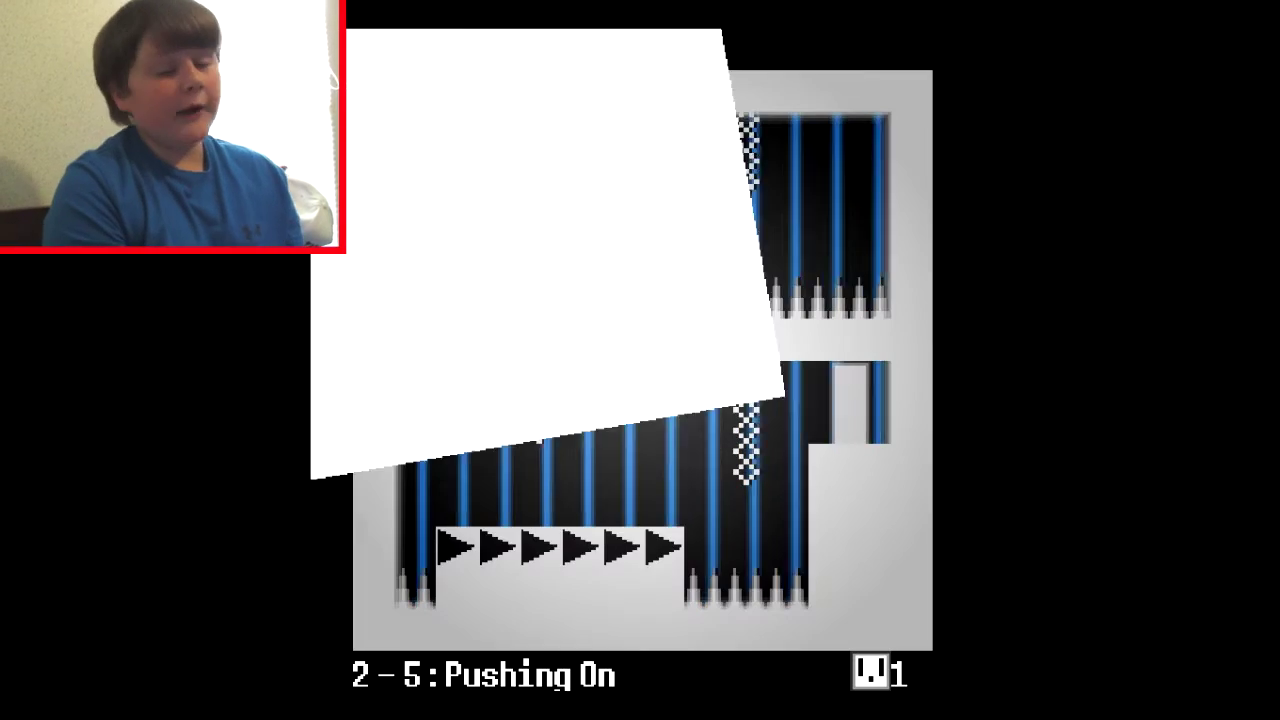
Step: Drop to the lower platform, then move toward the right wall and run left along the top
key("space")
key("Right")
key("Right")
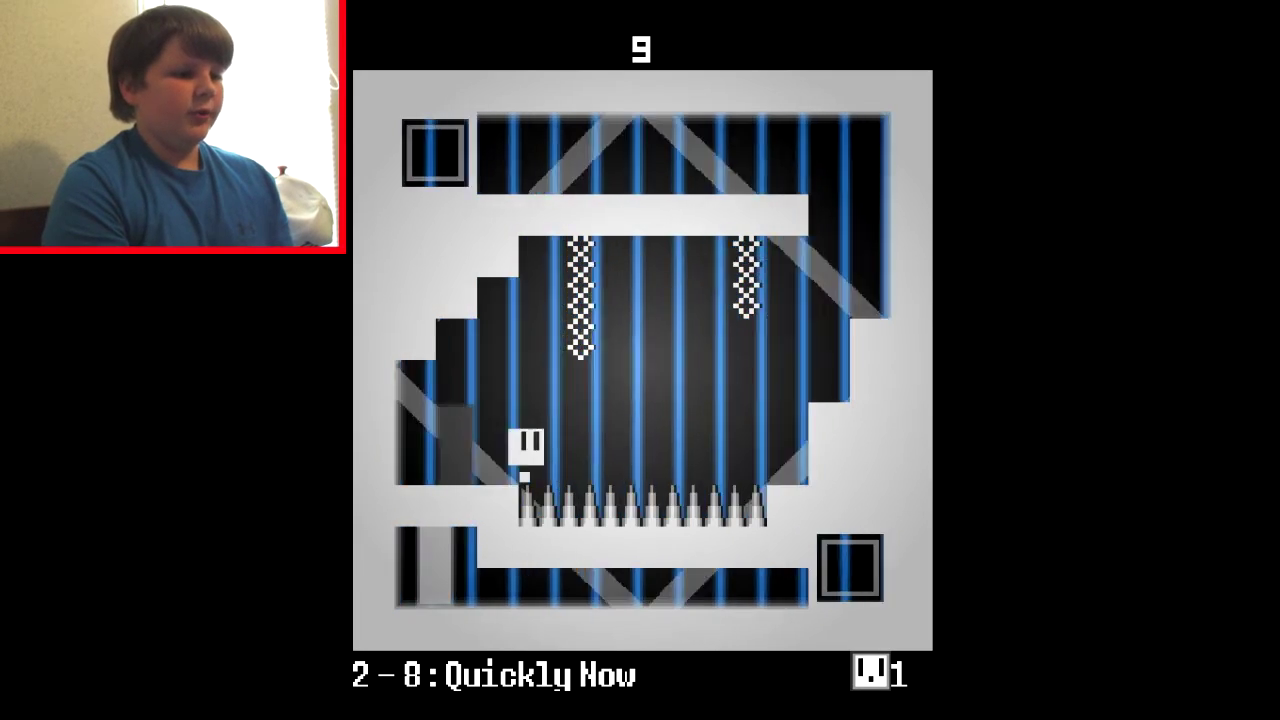
key("Right")
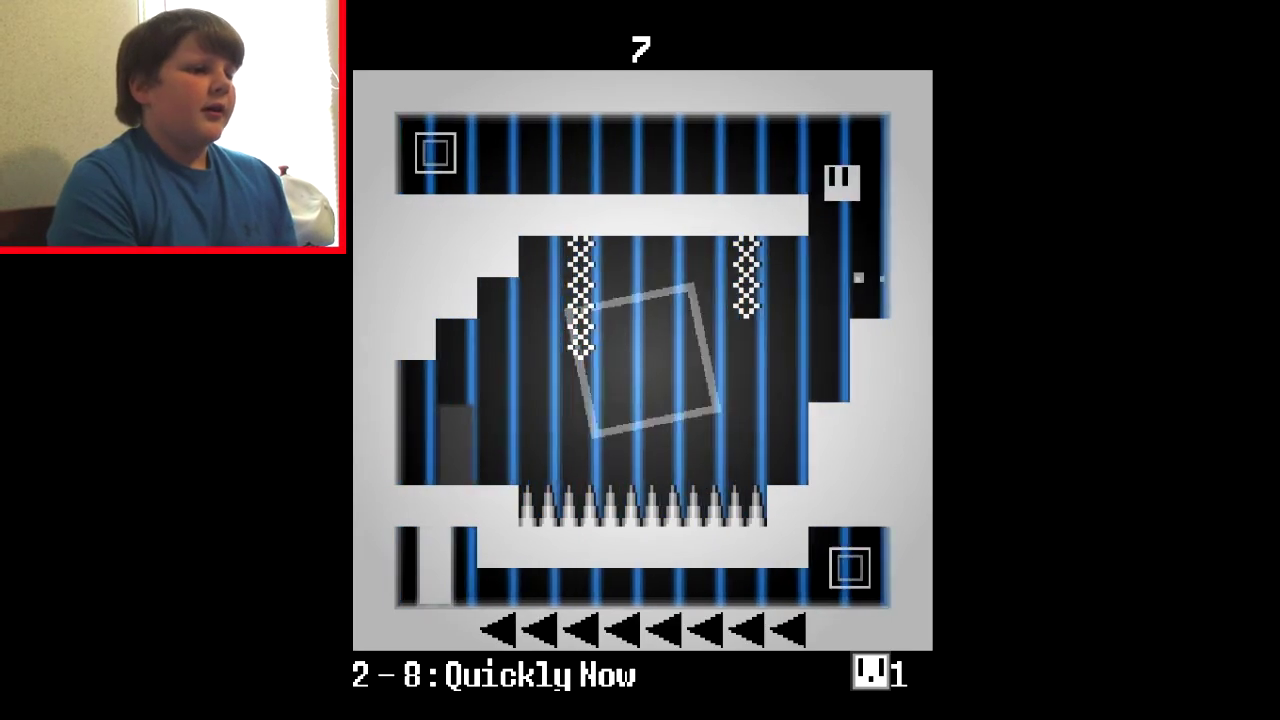
key("Left")
key("Left")
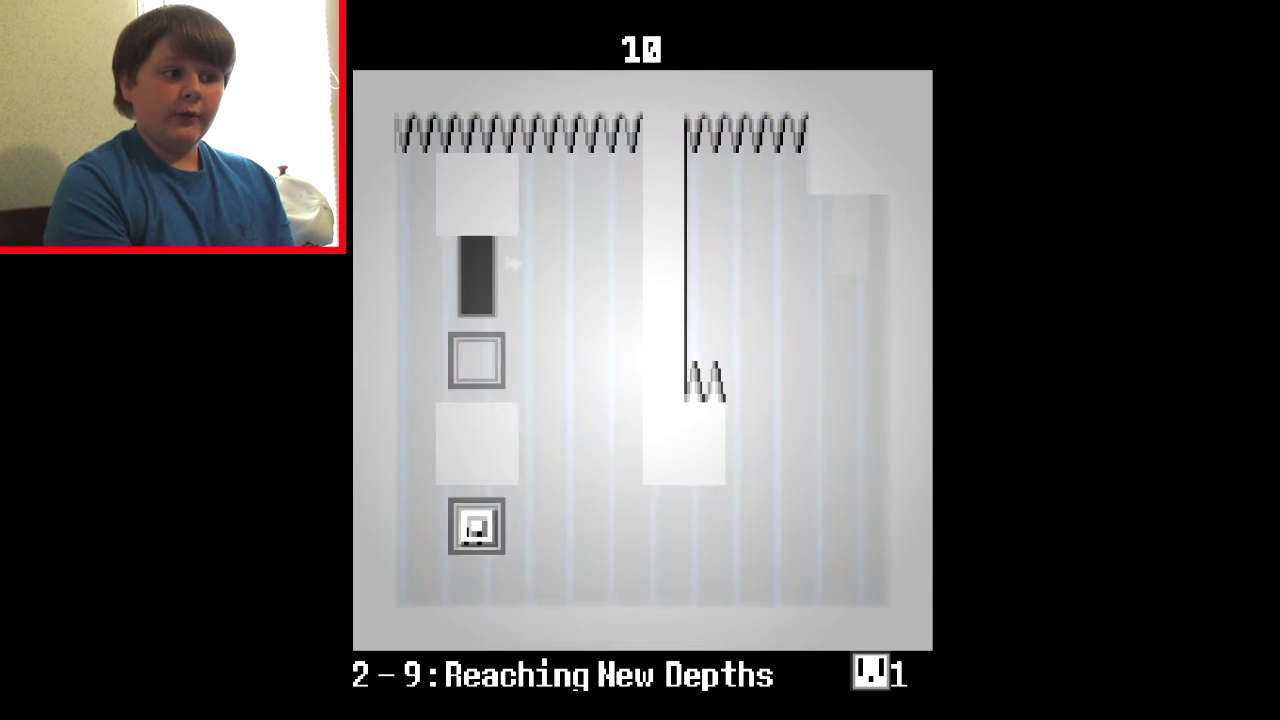
Step: Play level 2-9, then grab the goggles on the white block and walk into the water
key("Right")
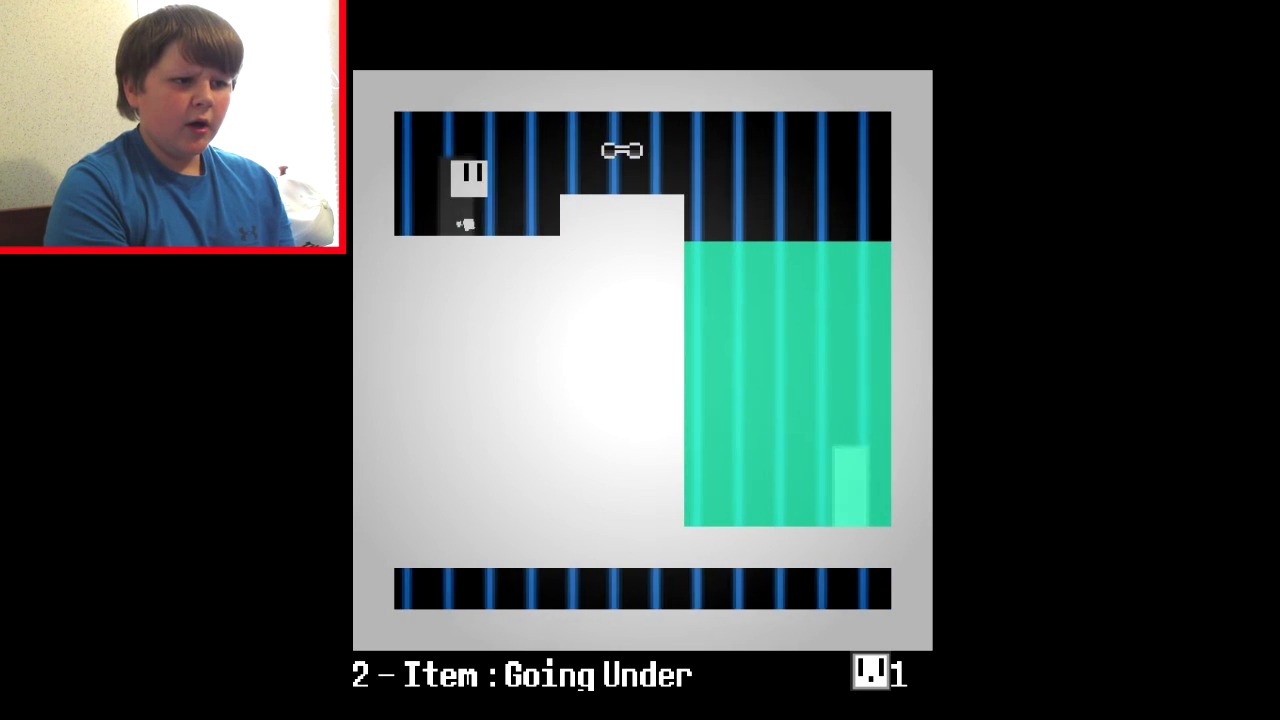
key("Up")
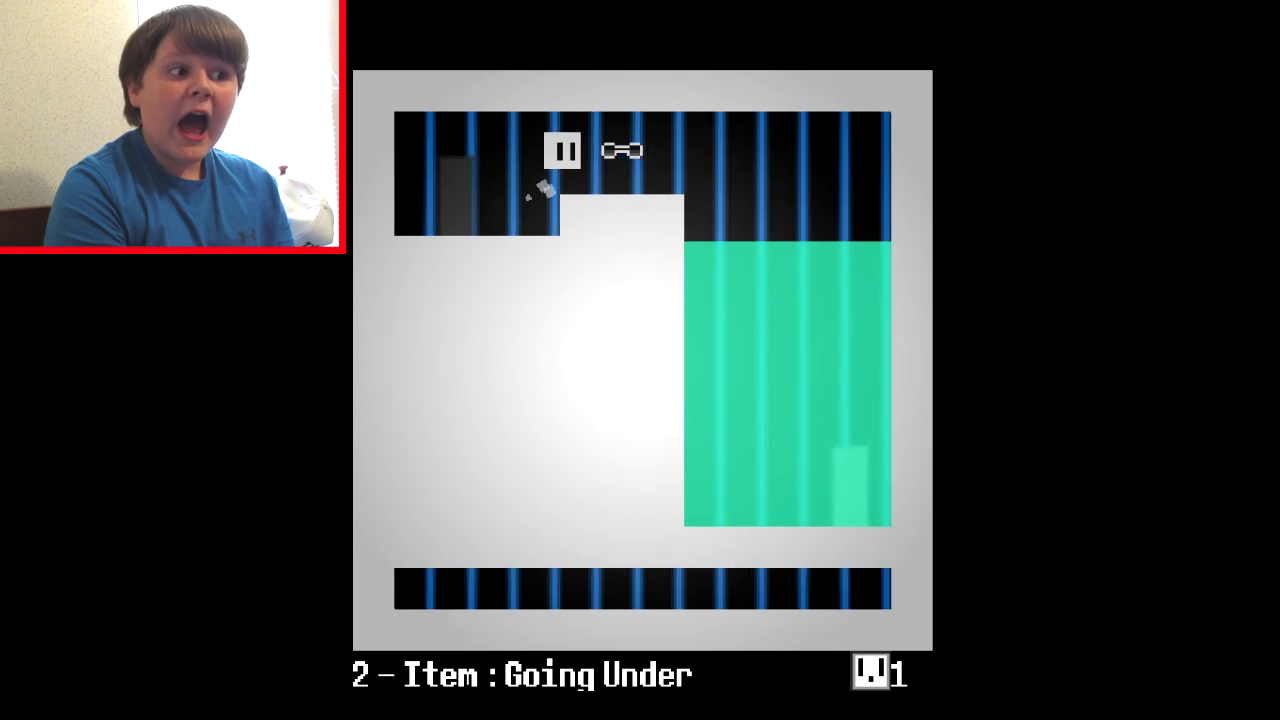
key("Right")
key("Up")
key("Right")
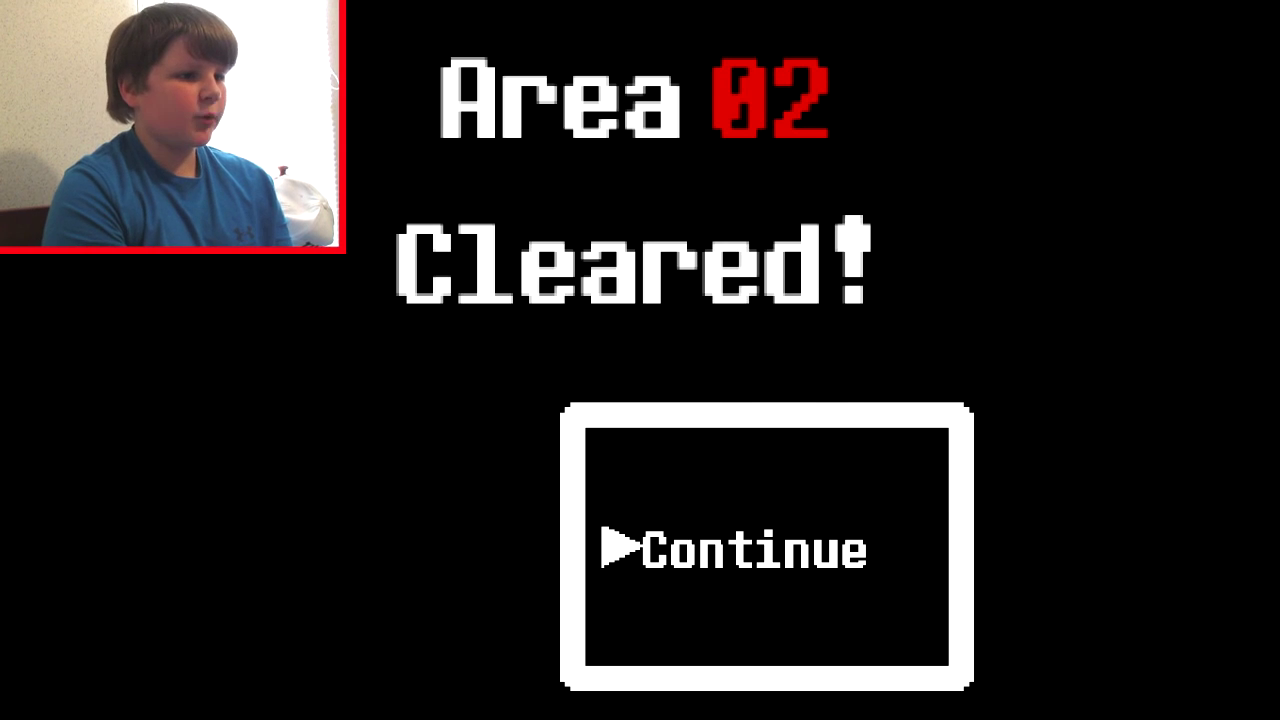
Step: Continue past the Area 02 cleared screen and start the game to reach the area list
key("Return")
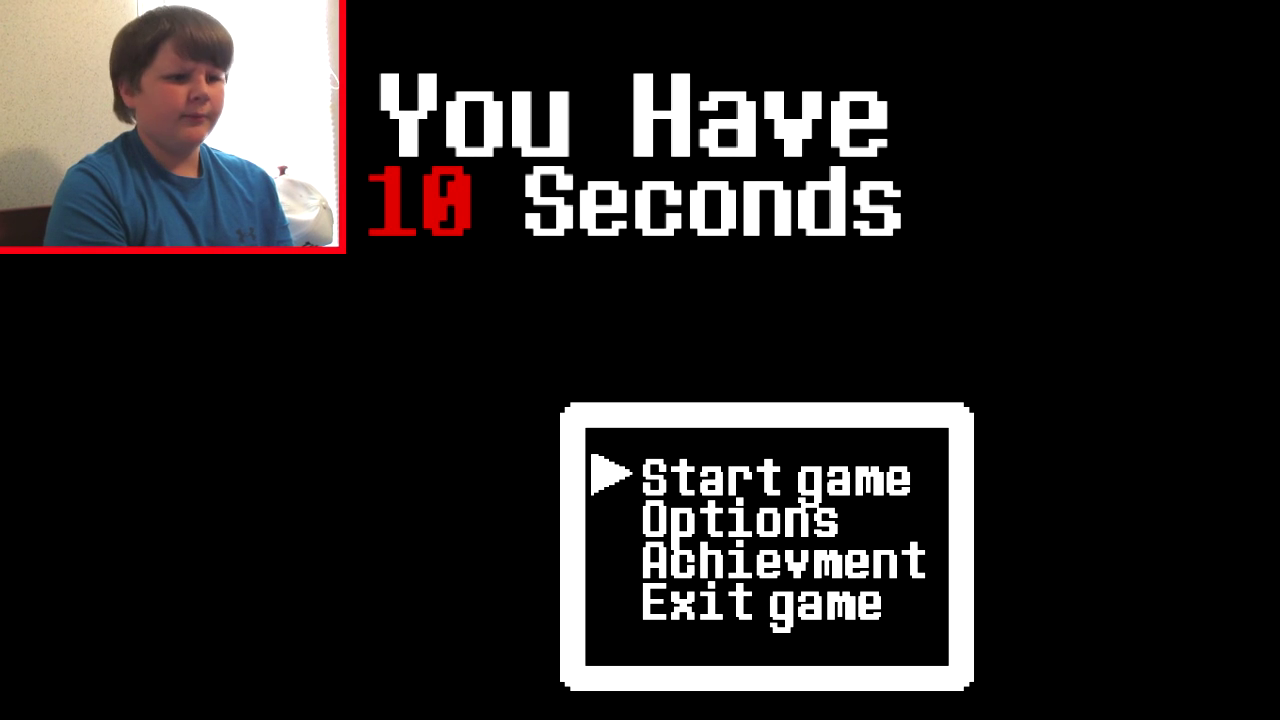
key("Return")
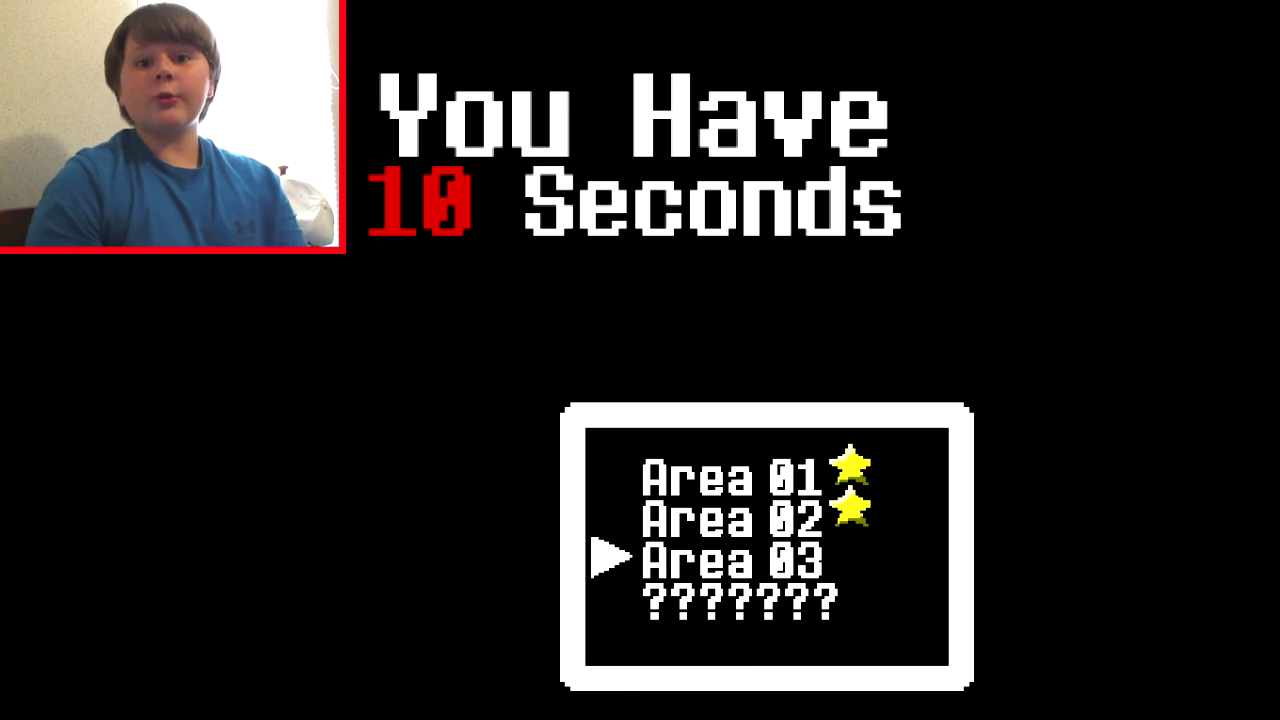